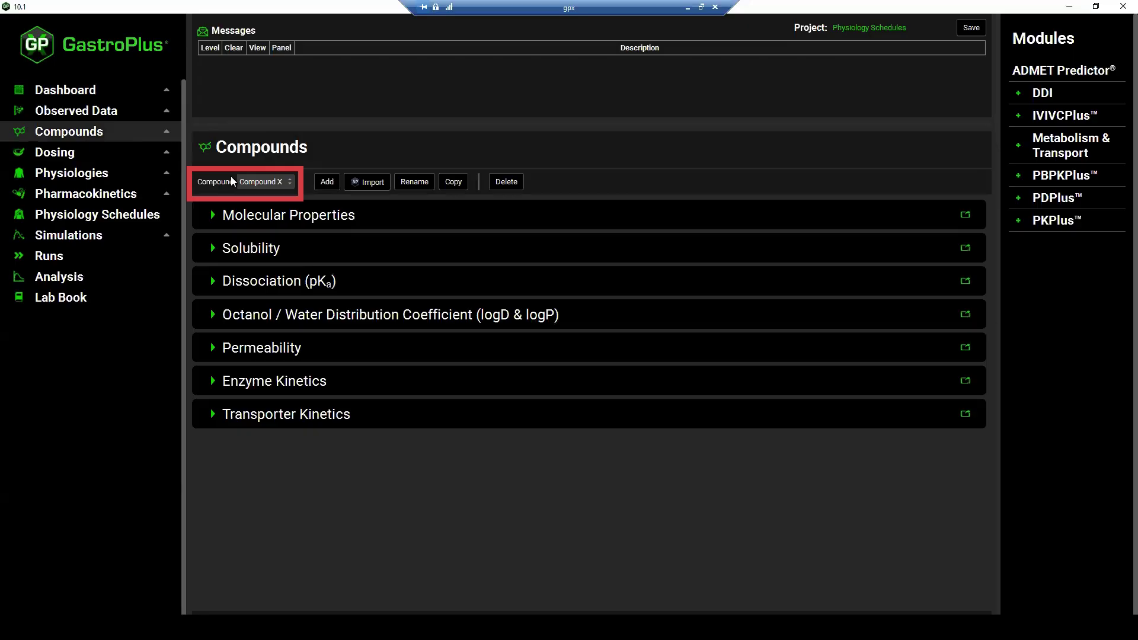
# - Review the project's oral IR tablet formulation and the 100mg IR Tab with Meals dosing schedule
pyautogui.click(91, 153)
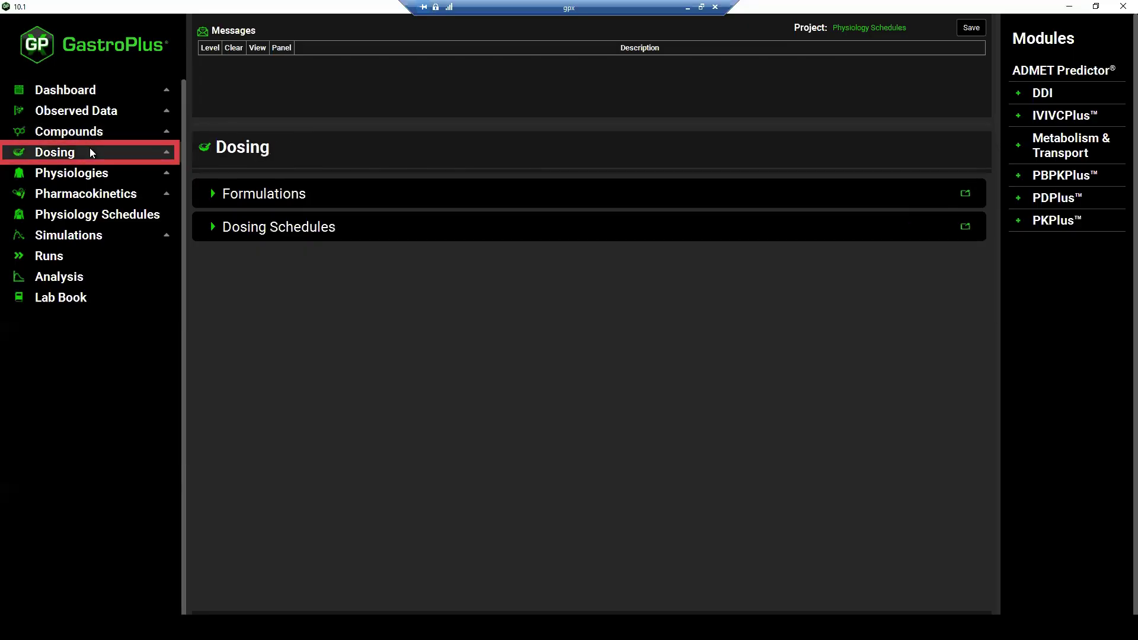
pyautogui.click(219, 193)
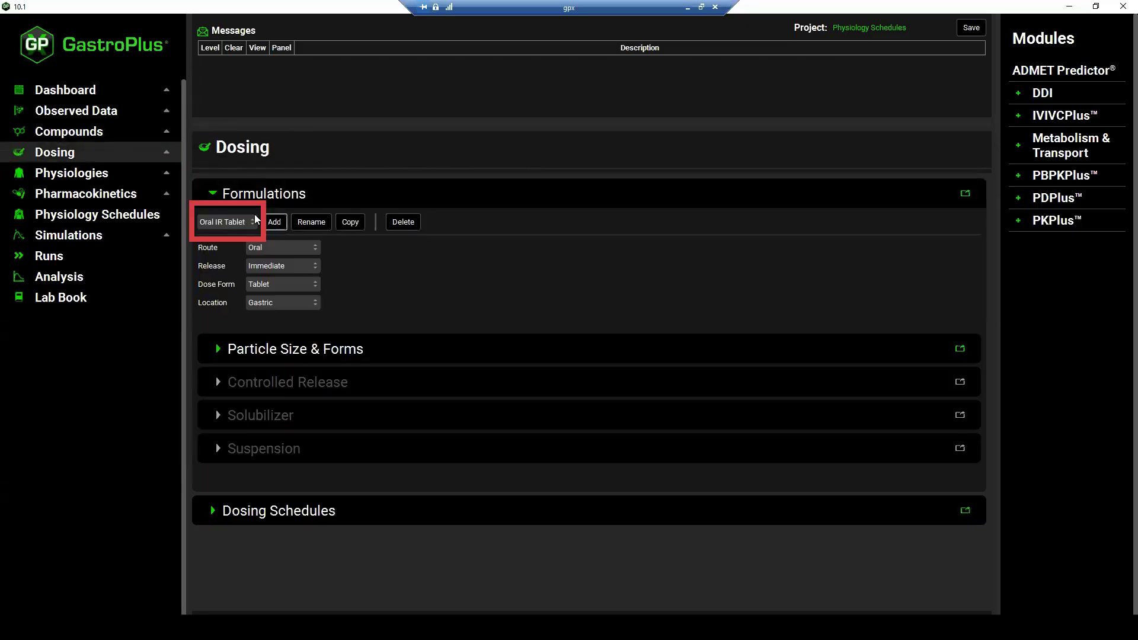
pyautogui.click(214, 195)
pyautogui.click(212, 228)
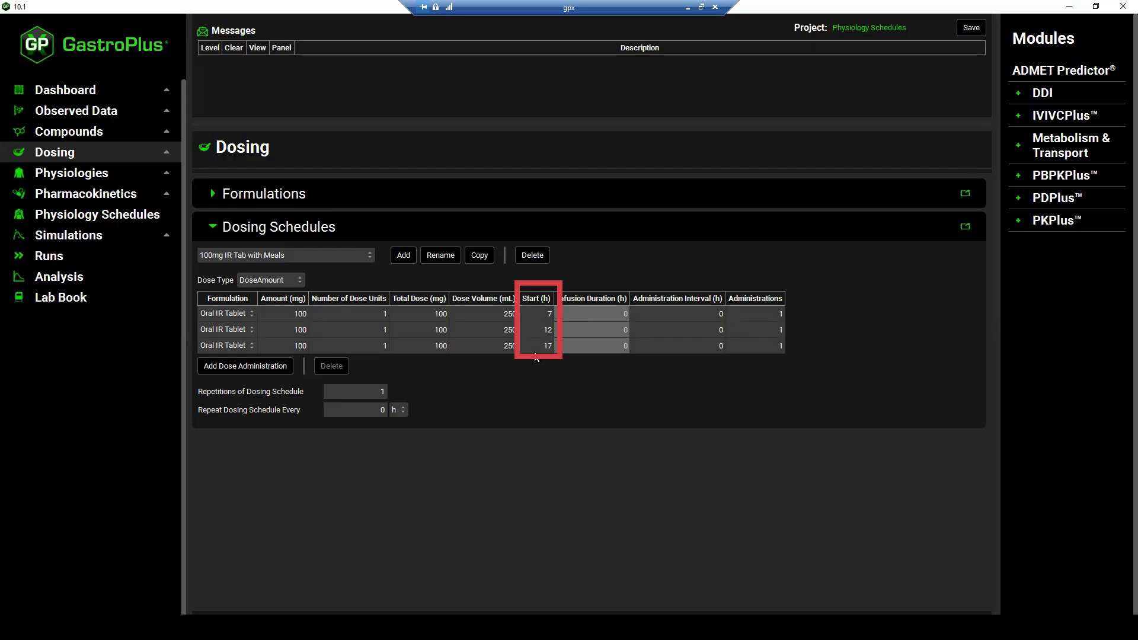
# - Add a physiology named "Default Human Fasted" for Compound X and review its gastrointestinal and meal settings
pyautogui.click(95, 173)
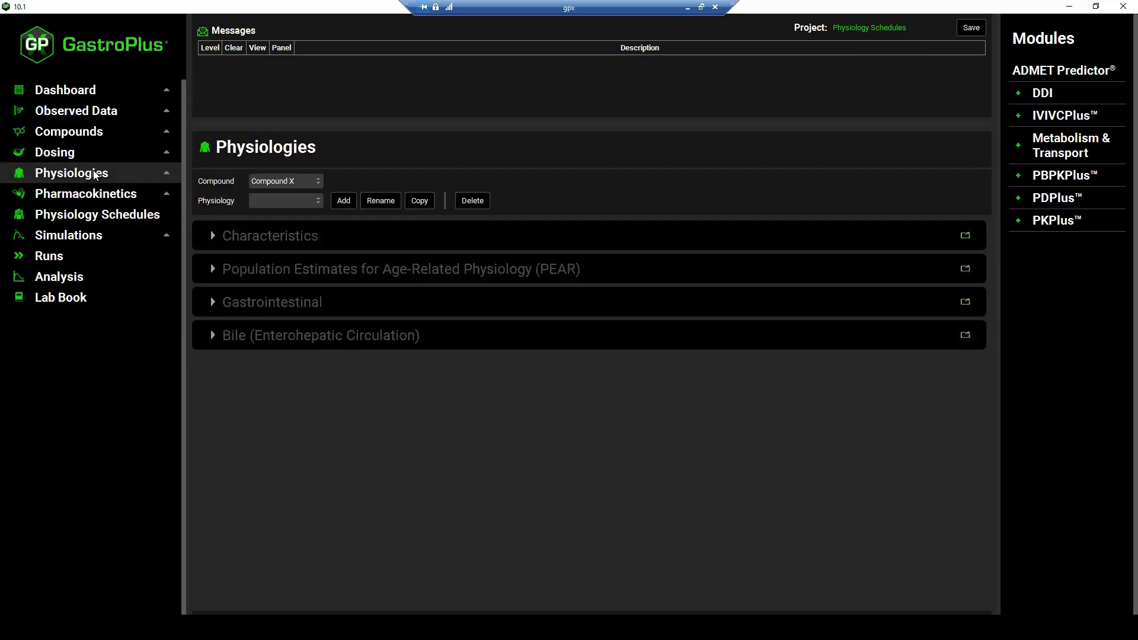
pyautogui.click(350, 199)
pyautogui.write('Def')
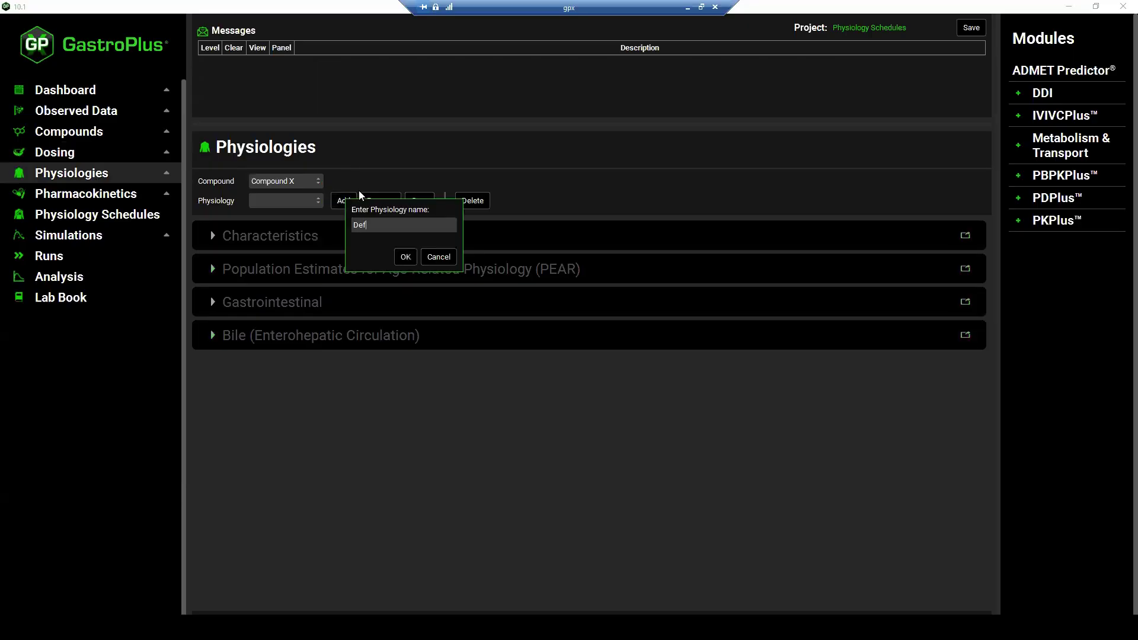
pyautogui.write('ault Human Fasted')
pyautogui.click(407, 257)
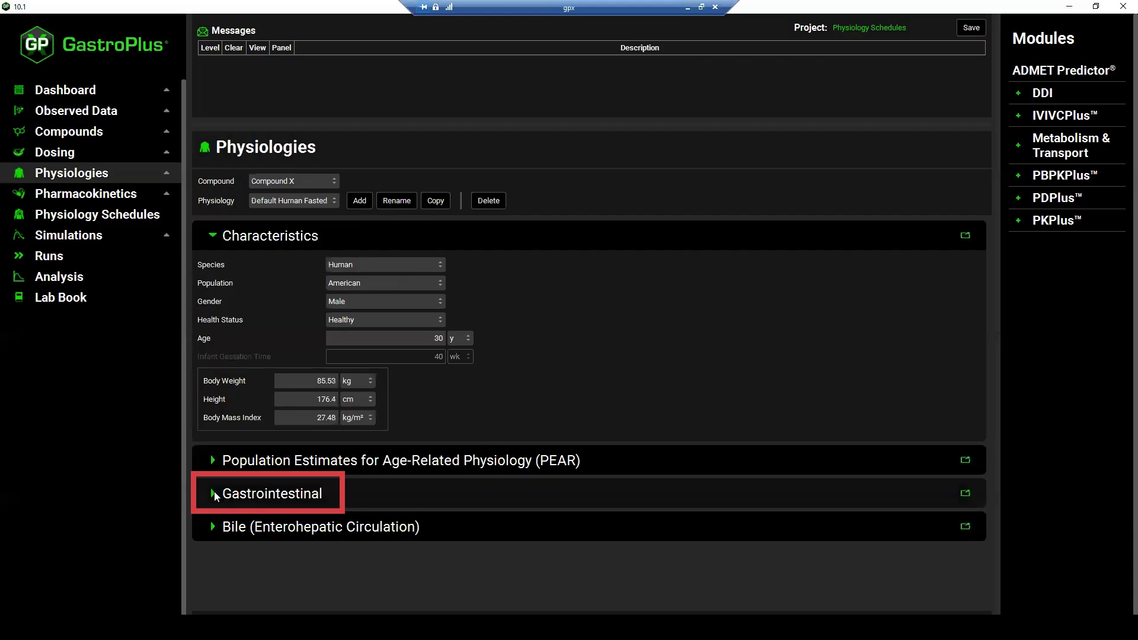
pyautogui.click(215, 493)
pyautogui.scroll(-5, 238, 488)
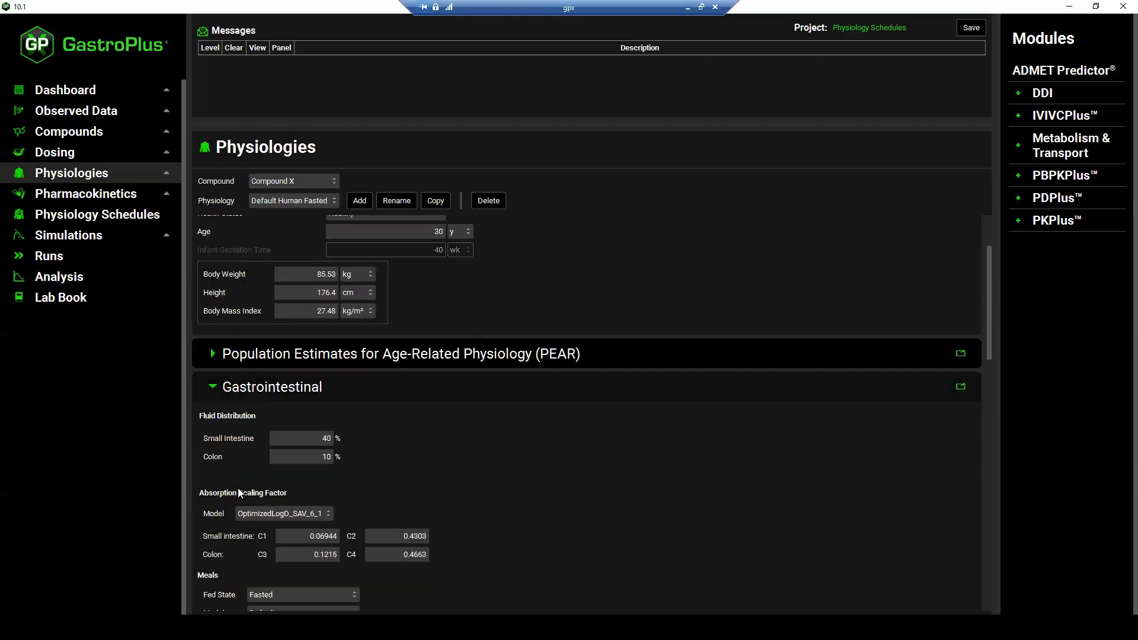
pyautogui.scroll(-1, 237, 482)
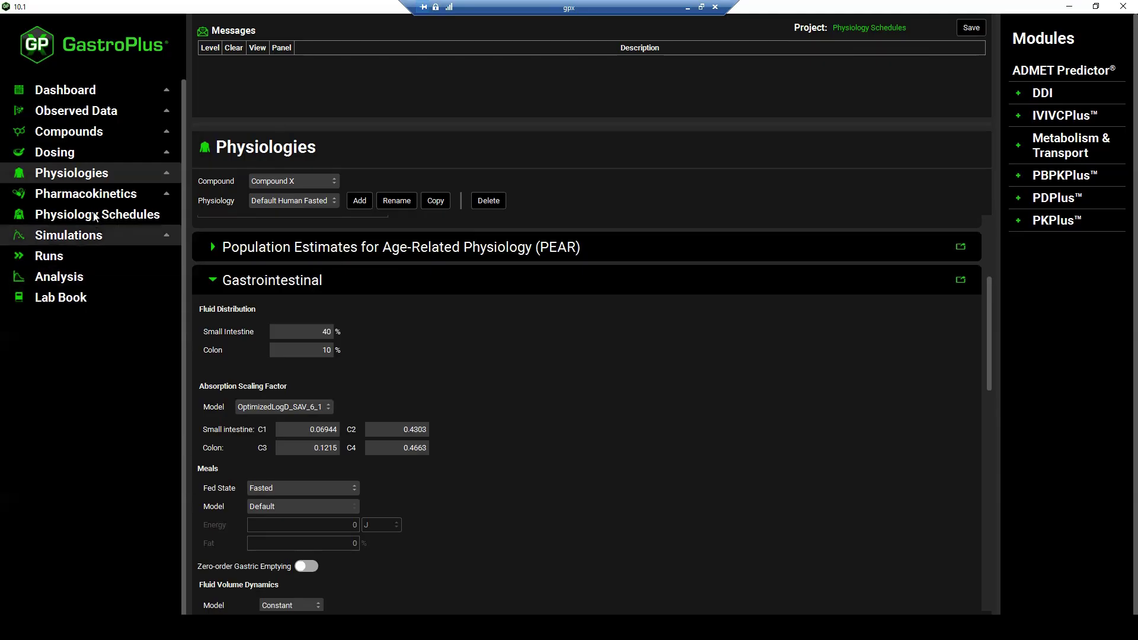
# - Set the fasted physiology's blood plasma concentration ratio to 0.55 and its experimental fup to 50% in the pharmacokinetics settings
pyautogui.click(98, 194)
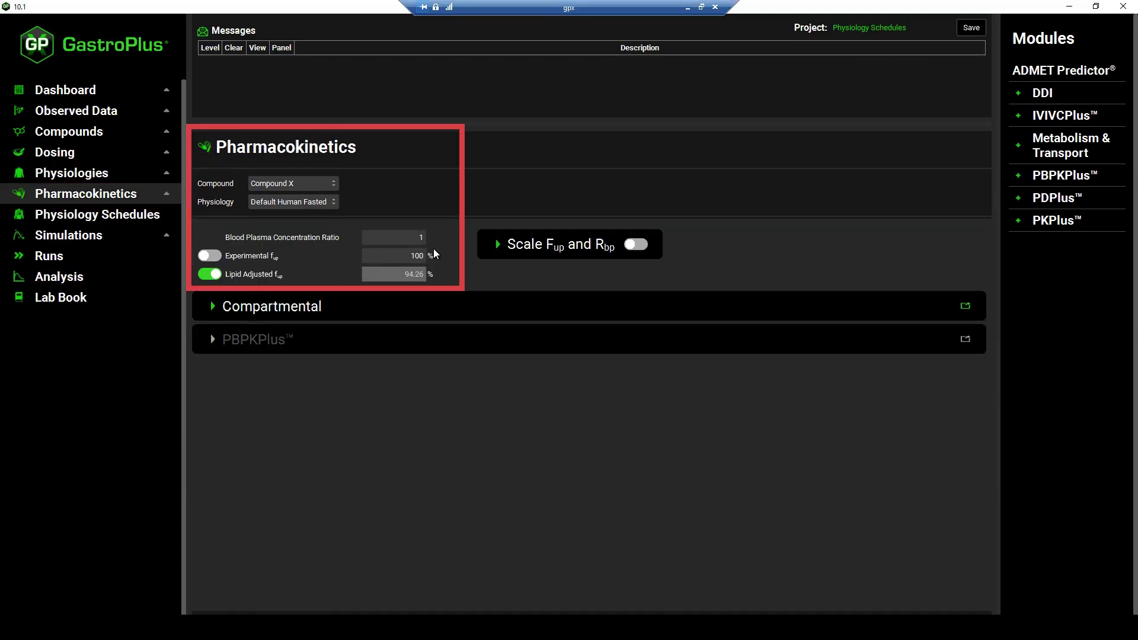
pyautogui.moveTo(415, 237); pyautogui.dragTo(435, 239)
pyautogui.moveTo(398, 261); pyautogui.dragTo(436, 257)
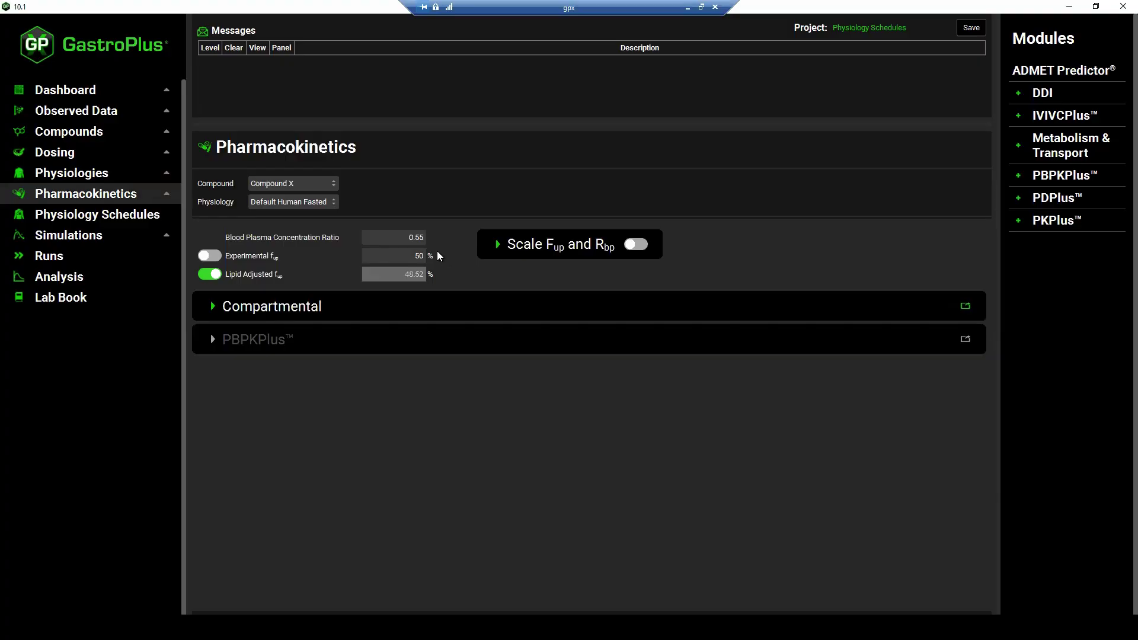
# - Check the fasted physiology schedule and add a simulation named "Human Fasted 3 doses"
pyautogui.click(109, 215)
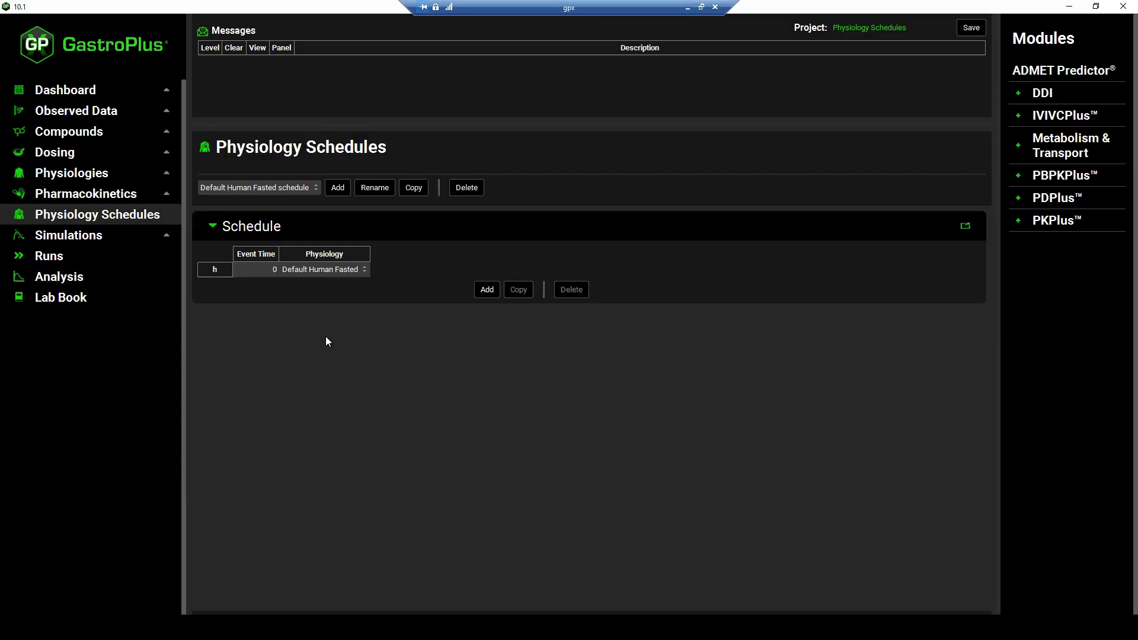
pyautogui.click(82, 235)
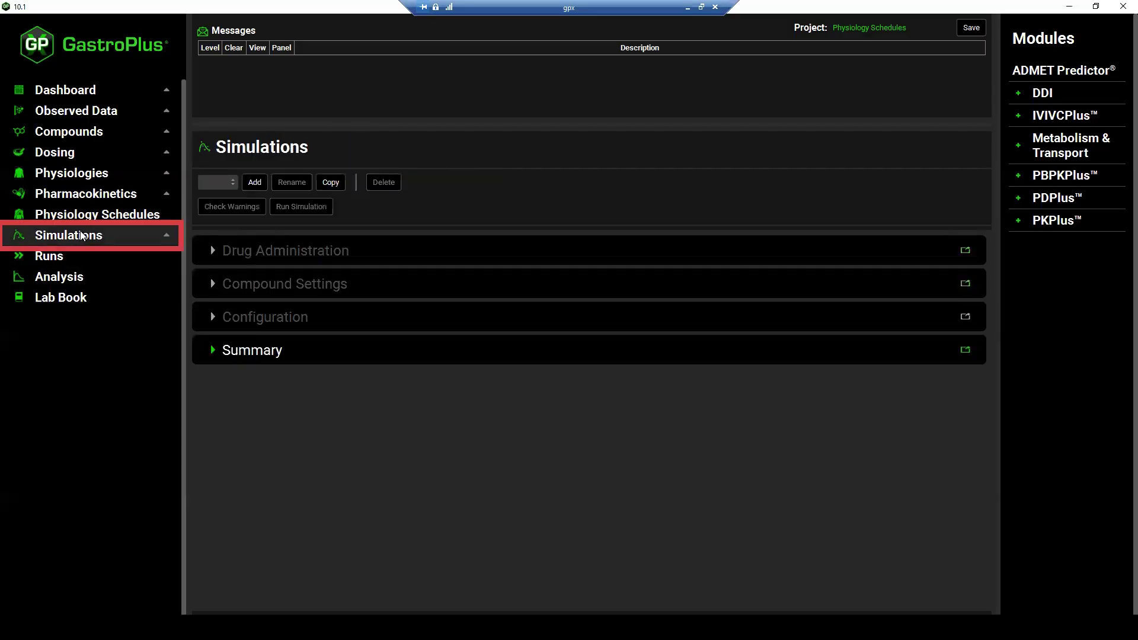
pyautogui.click(255, 182)
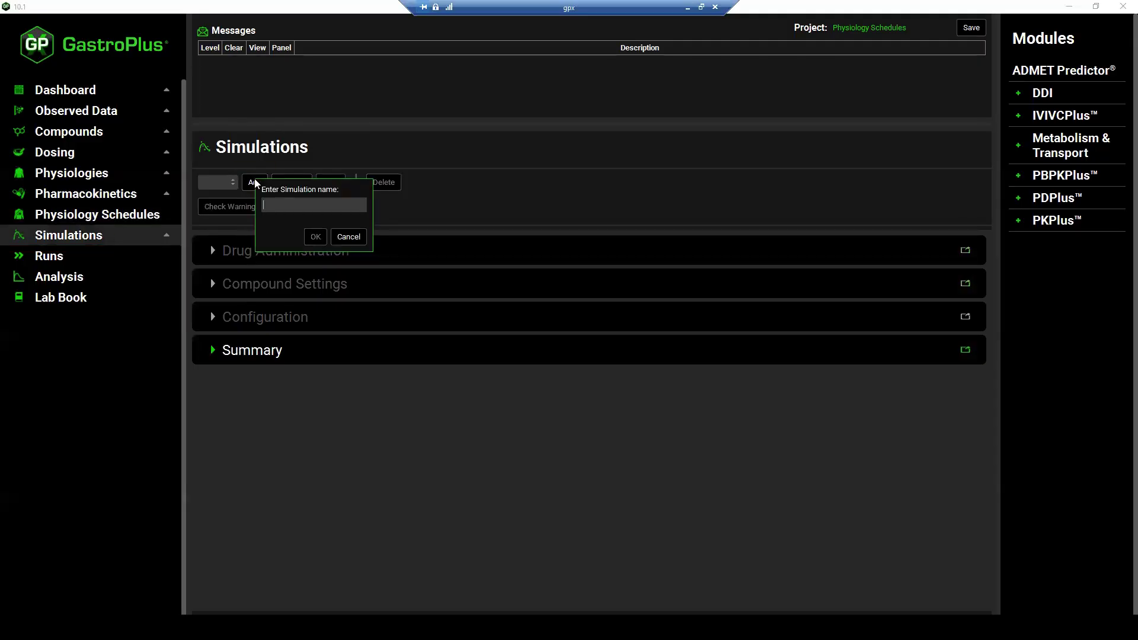
pyautogui.write('Human Fasted 3 doses')
pyautogui.click(314, 236)
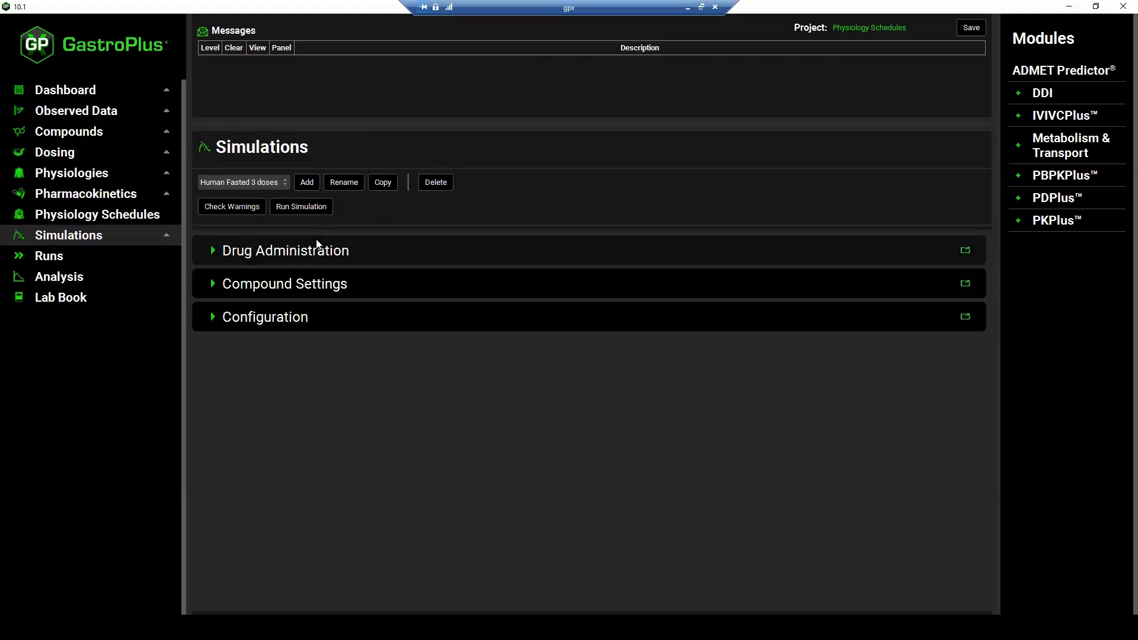
# - Check the drug administration settings of the Human Fasted 3 doses simulation, keeping the Default Human Fasted schedule, and run it
pyautogui.click(215, 249)
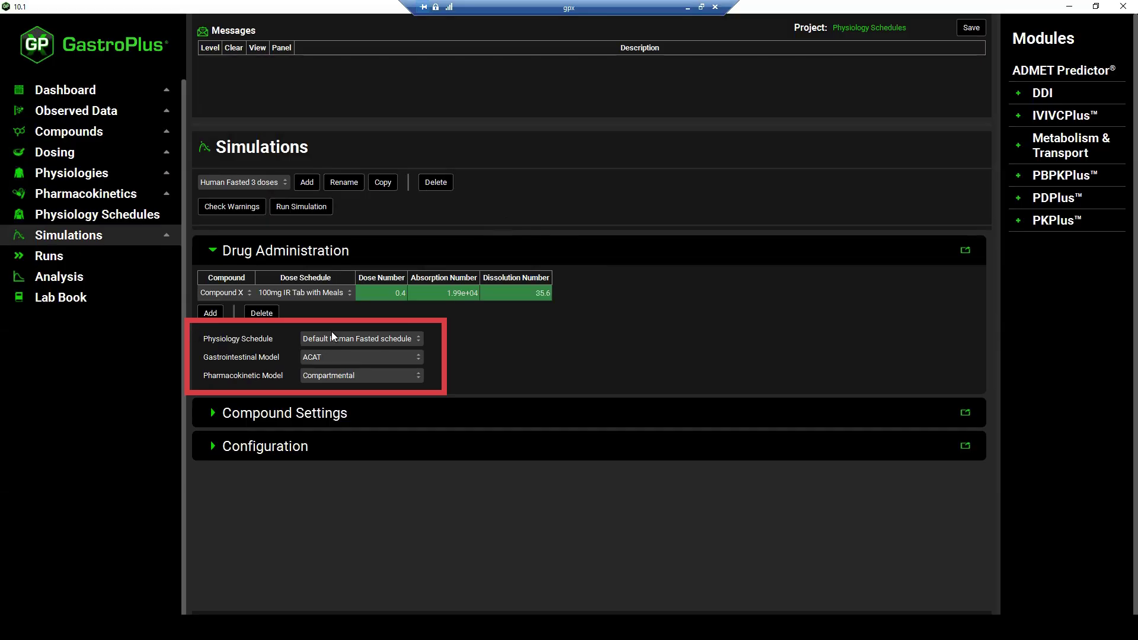
pyautogui.click(418, 342)
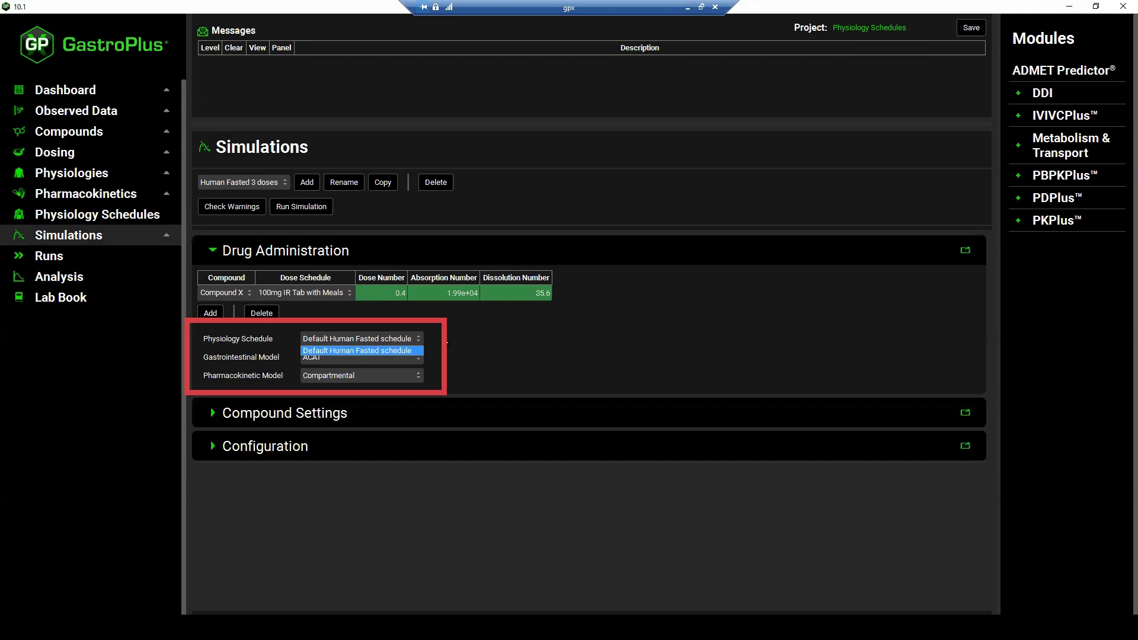
pyautogui.click(463, 335)
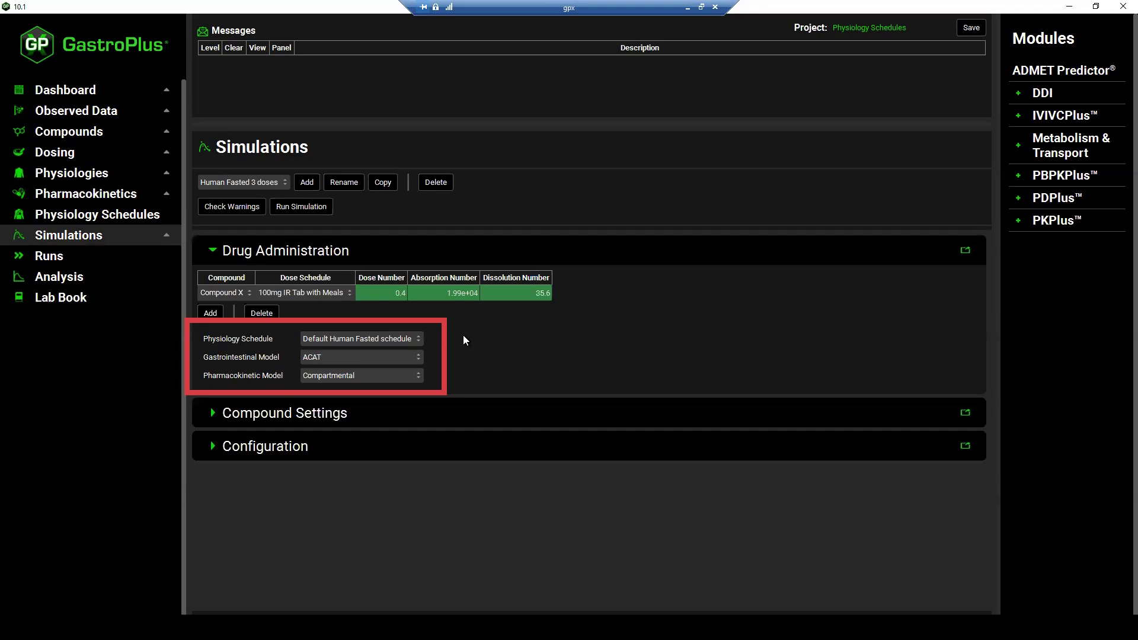
pyautogui.click(314, 209)
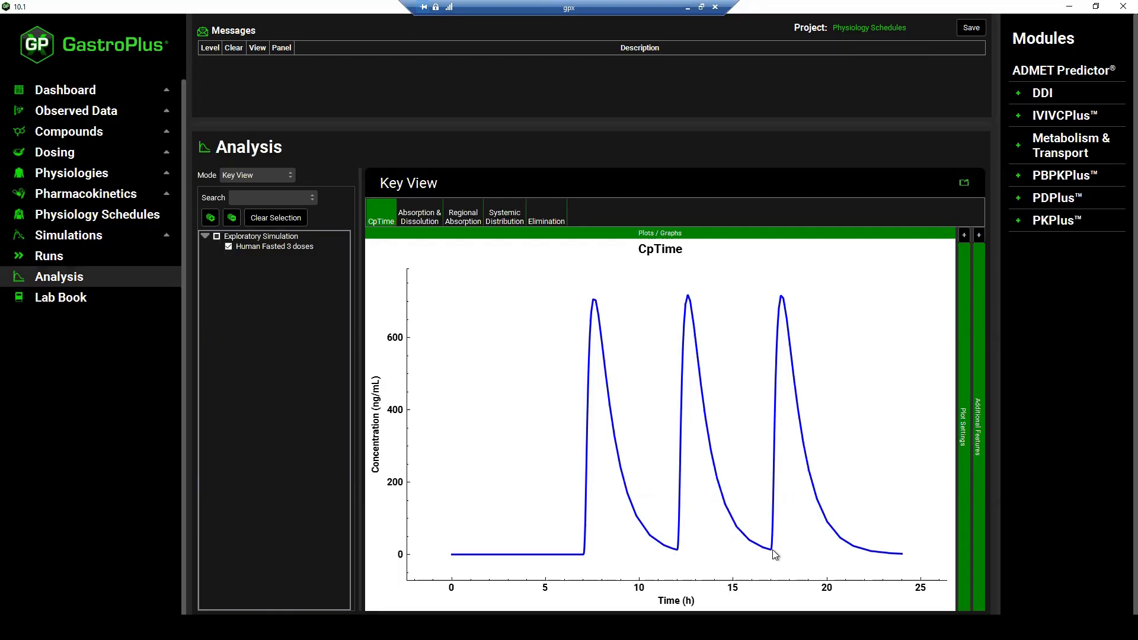
# - Add a physiology named "Default Human Fed", copying its physiomolecular properties from Default Human Fasted
pyautogui.click(99, 175)
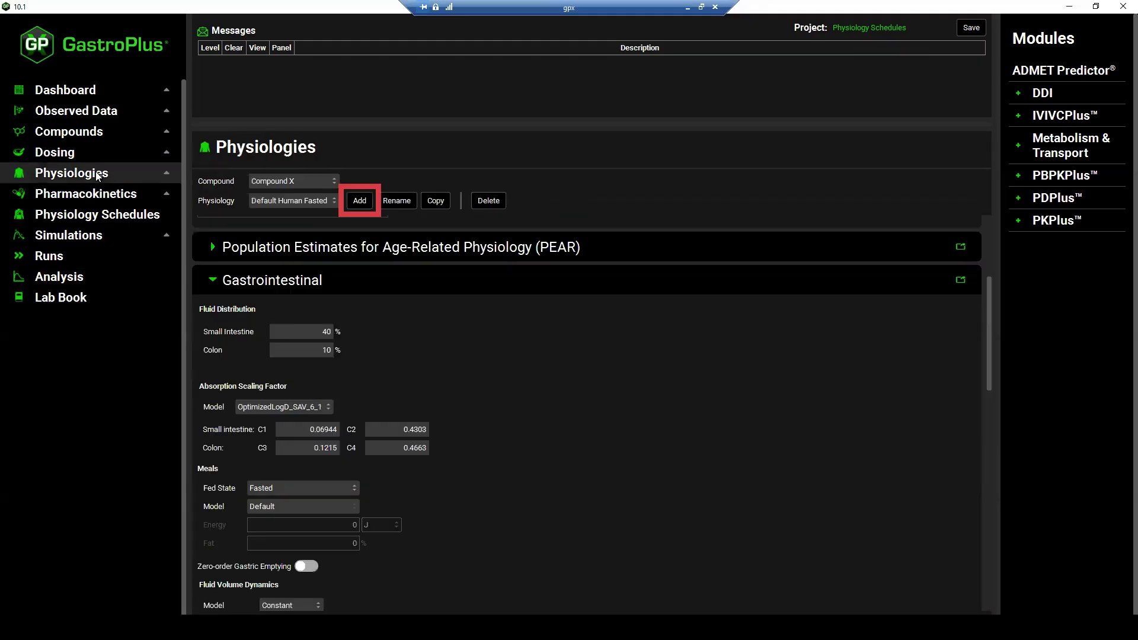
pyautogui.click(360, 201)
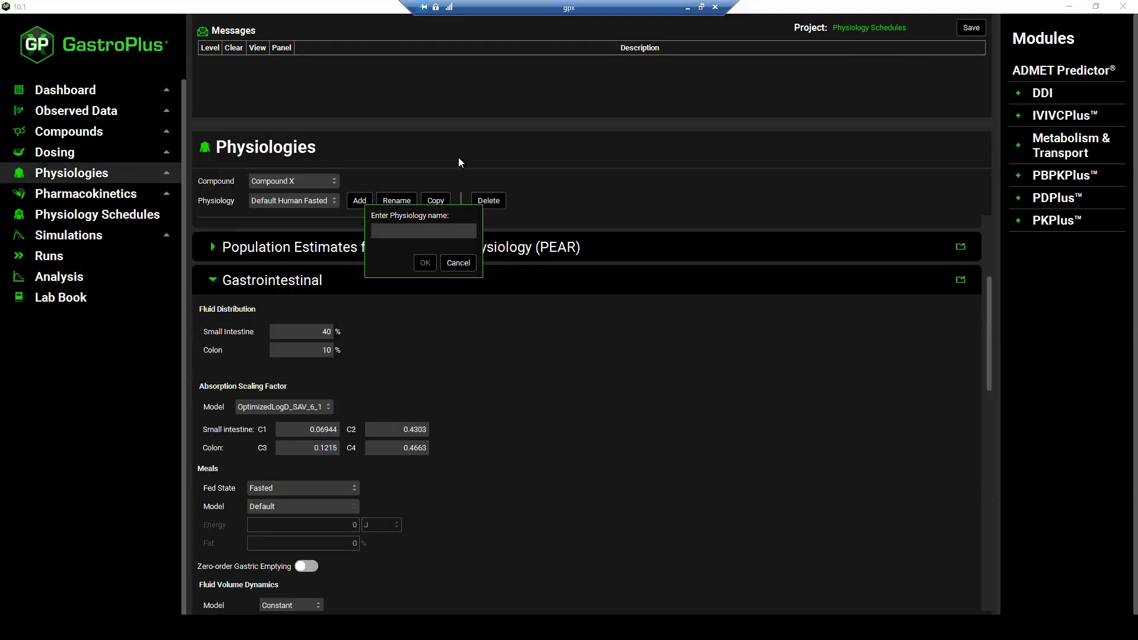
pyautogui.write('Default Human Fed')
pyautogui.click(423, 262)
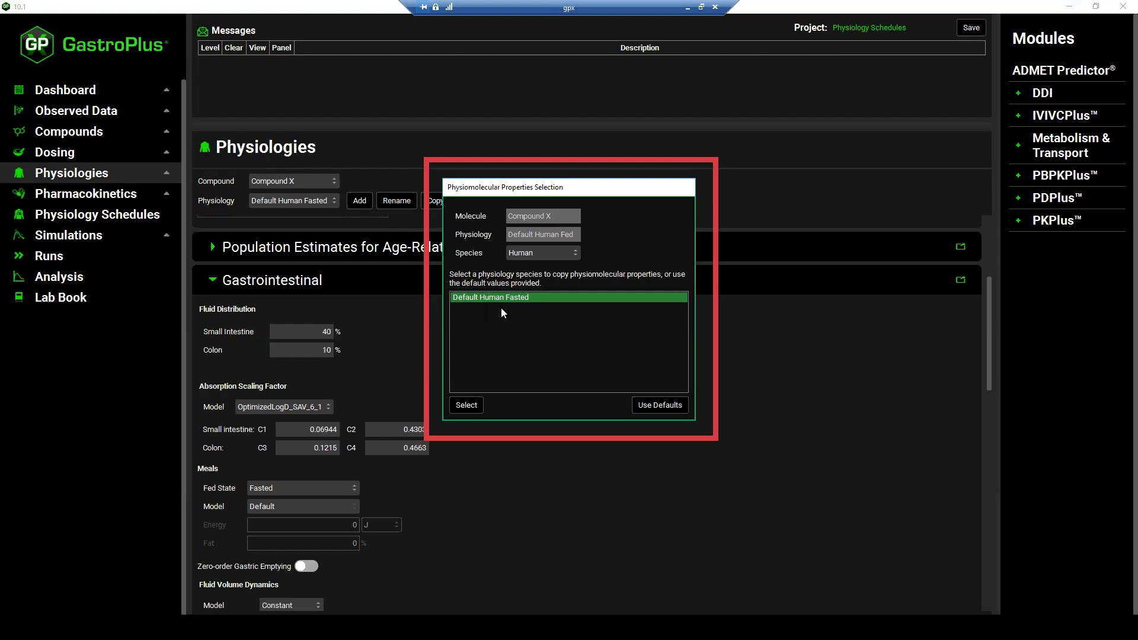
pyautogui.click(466, 405)
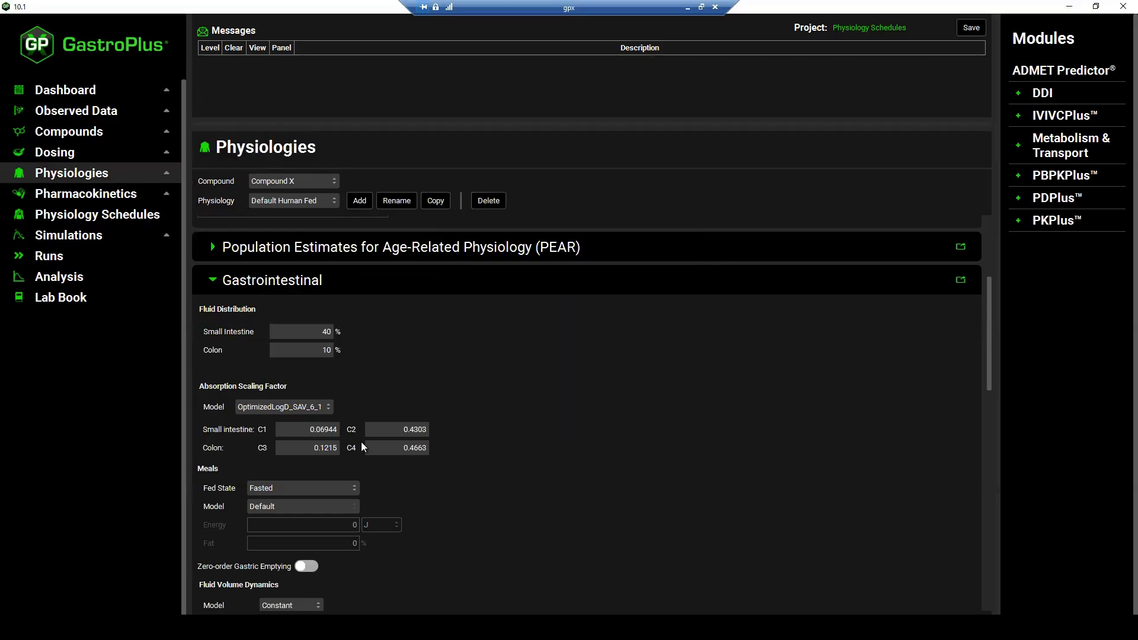
# - Set the Default Human Fed physiology's fed state to Fed and check its pharmacokinetics values
pyautogui.click(284, 489)
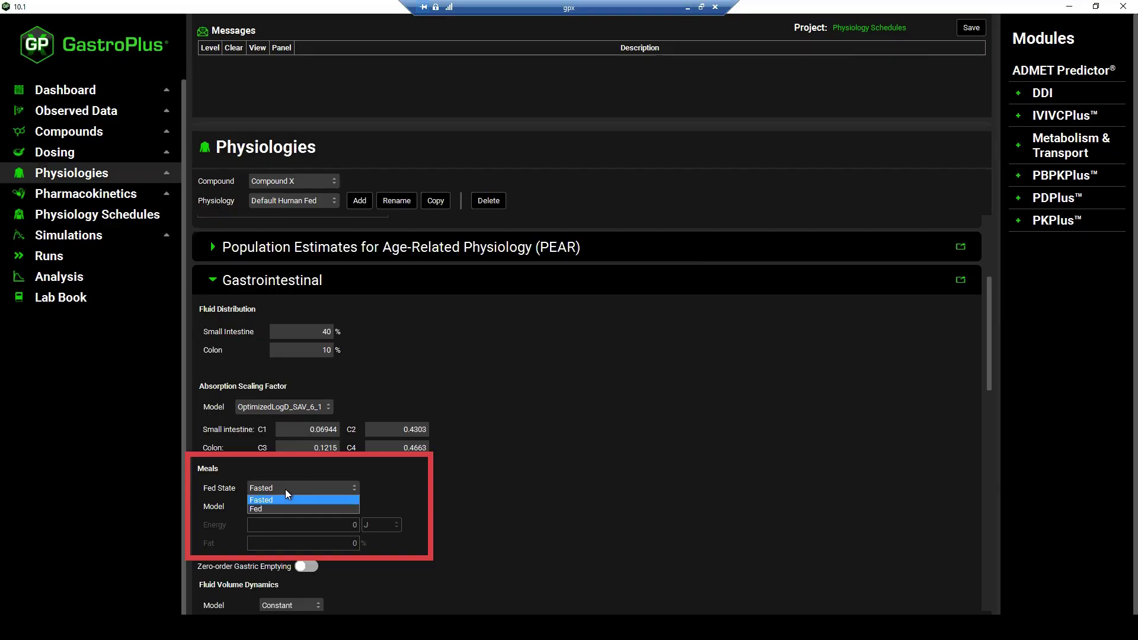
pyautogui.click(258, 510)
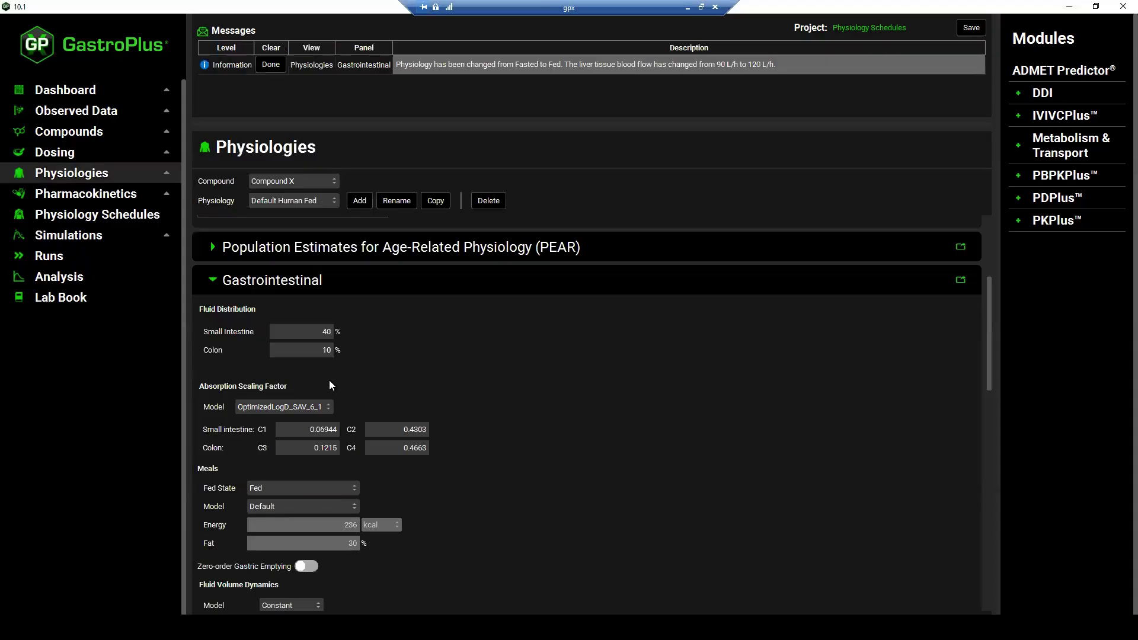
pyautogui.click(89, 194)
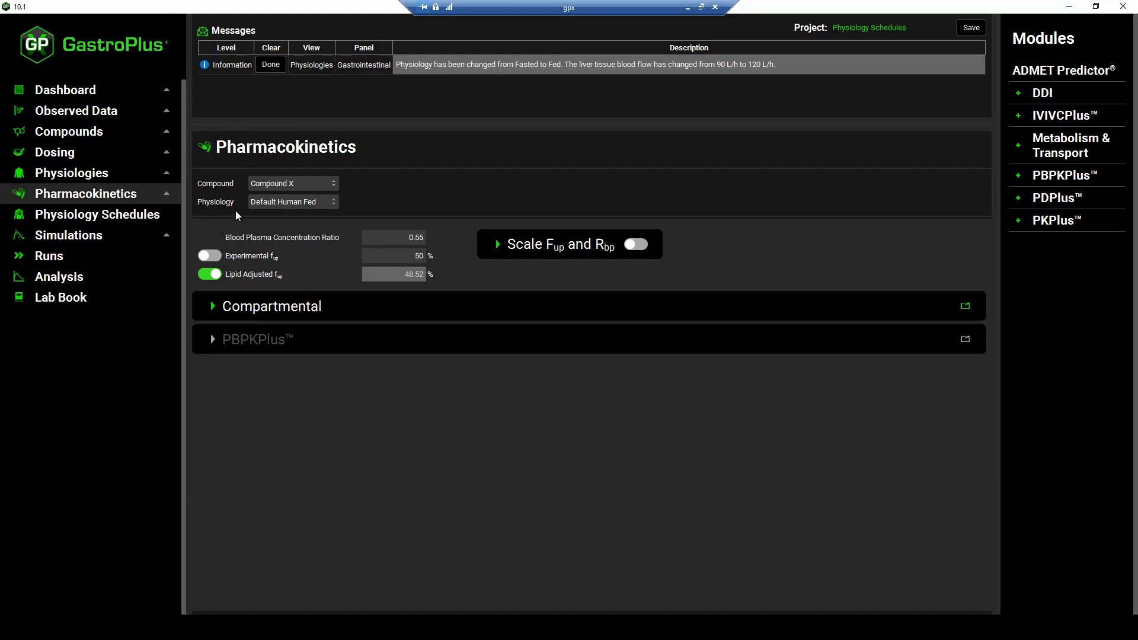
# - View the existing fed physiology schedule and add a new physiology schedule named "3 meals at 7am noon and 5pm"
pyautogui.click(116, 217)
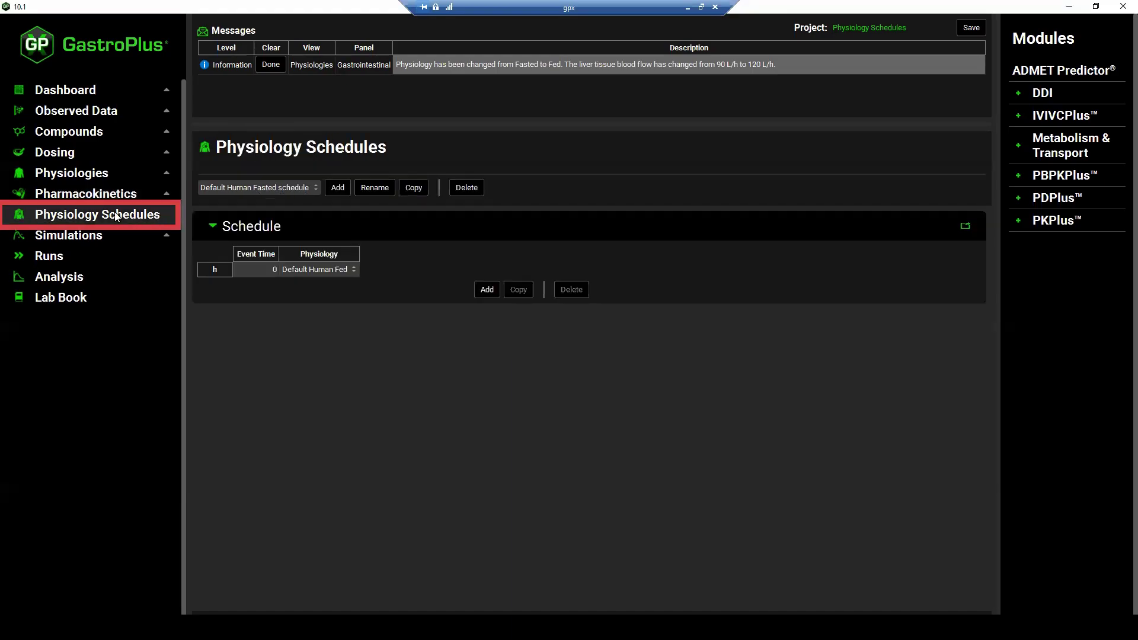
pyautogui.click(313, 185)
pyautogui.click(305, 208)
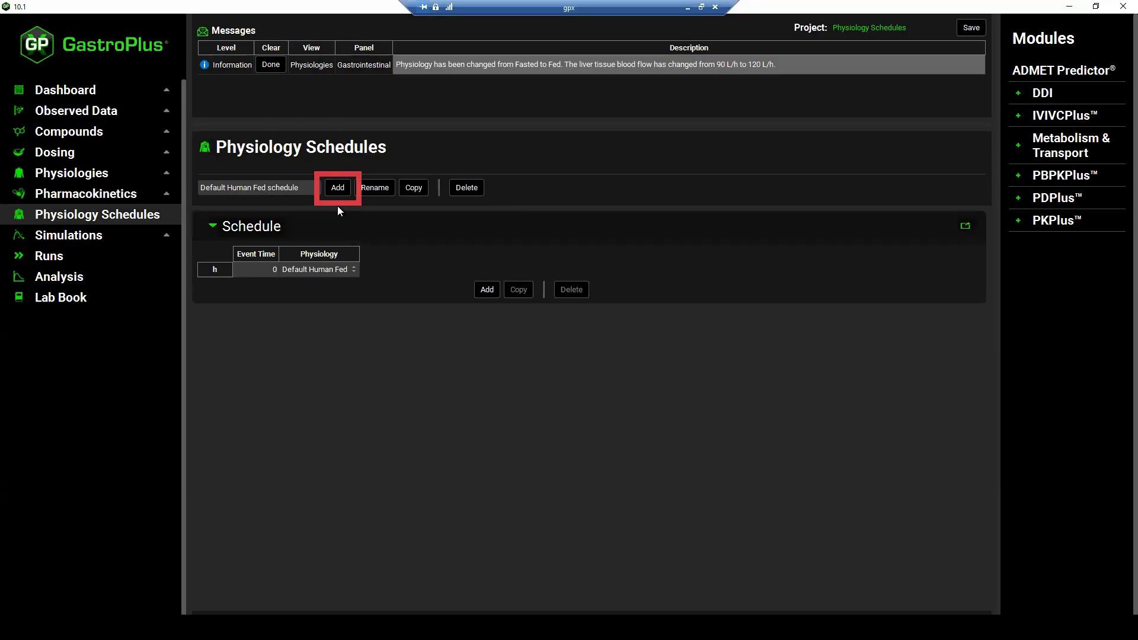
pyautogui.click(339, 188)
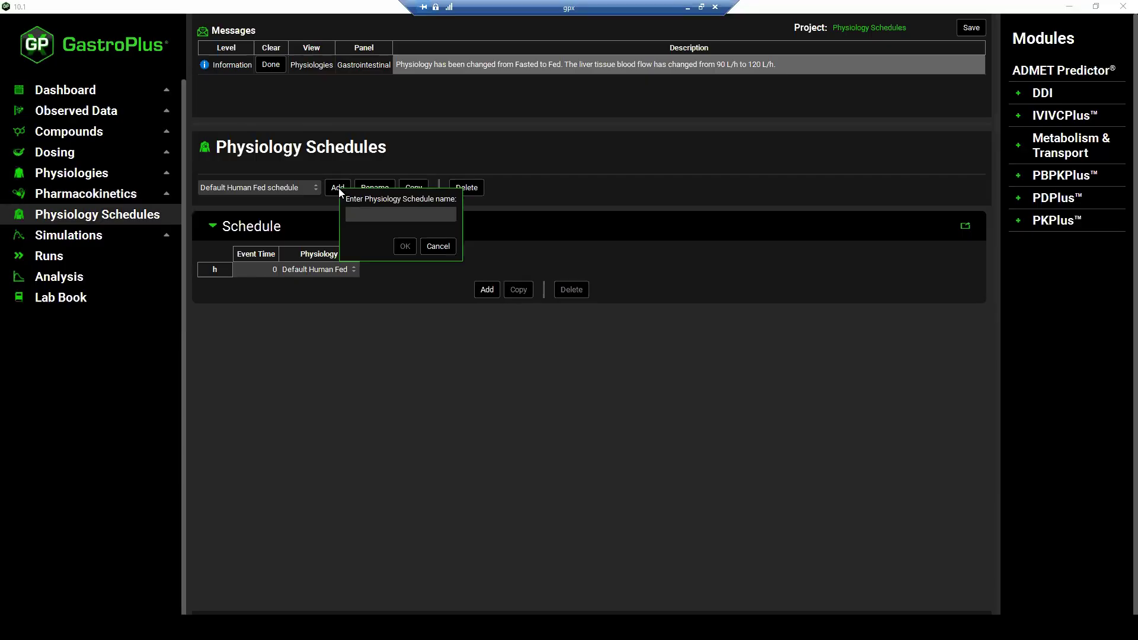
pyautogui.write('3 meals at 7 noon and 5pmam')
pyautogui.click(405, 247)
# - Set the physiology of the event at 0 h in the three-meal schedule to Default Human Fasted
pyautogui.click(353, 270)
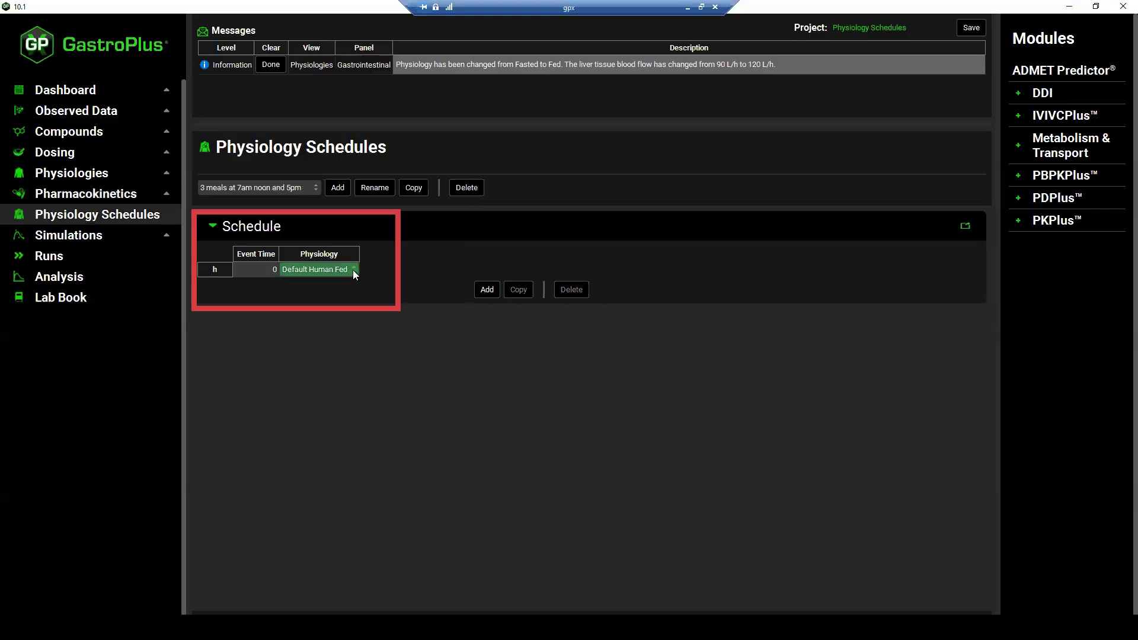
pyautogui.click(353, 269)
pyautogui.click(321, 281)
pyautogui.click(363, 270)
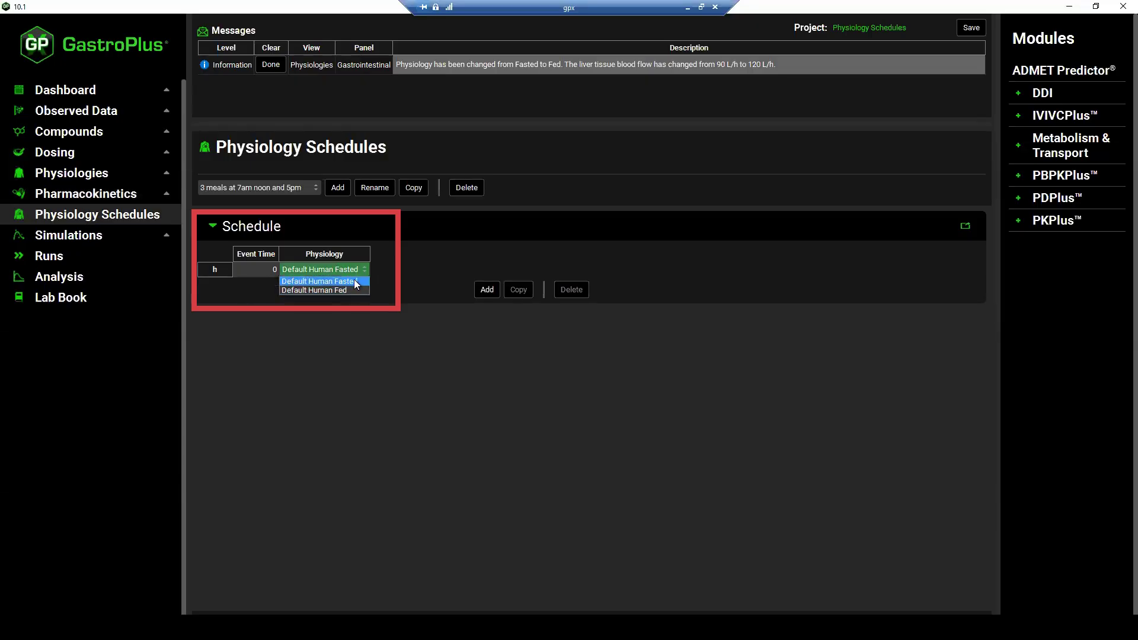
pyautogui.click(356, 280)
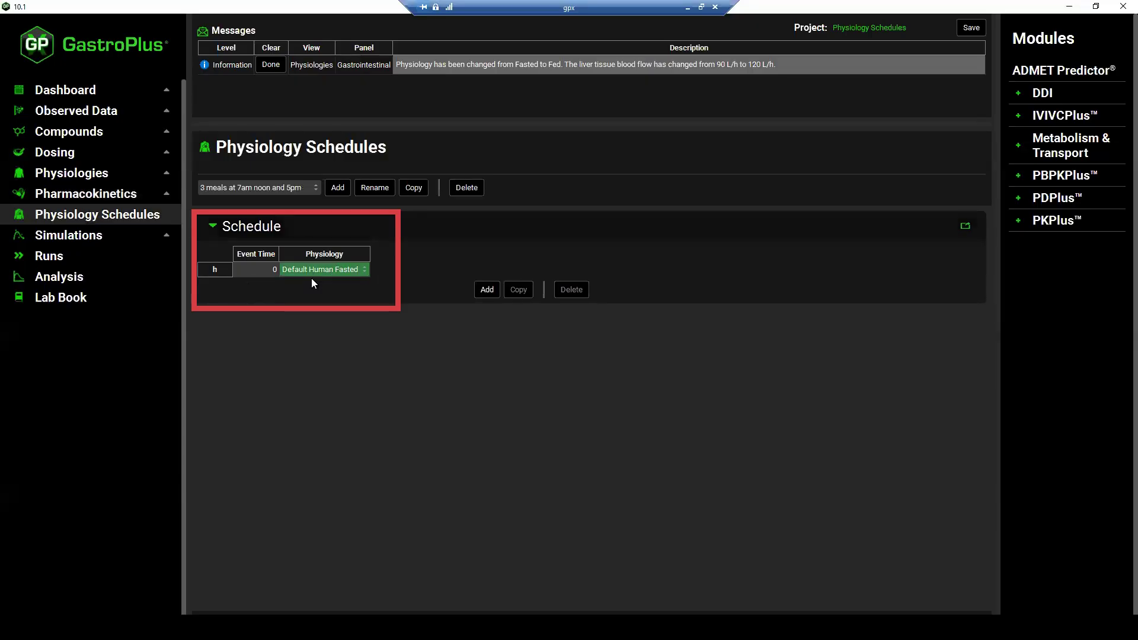
pyautogui.click(383, 268)
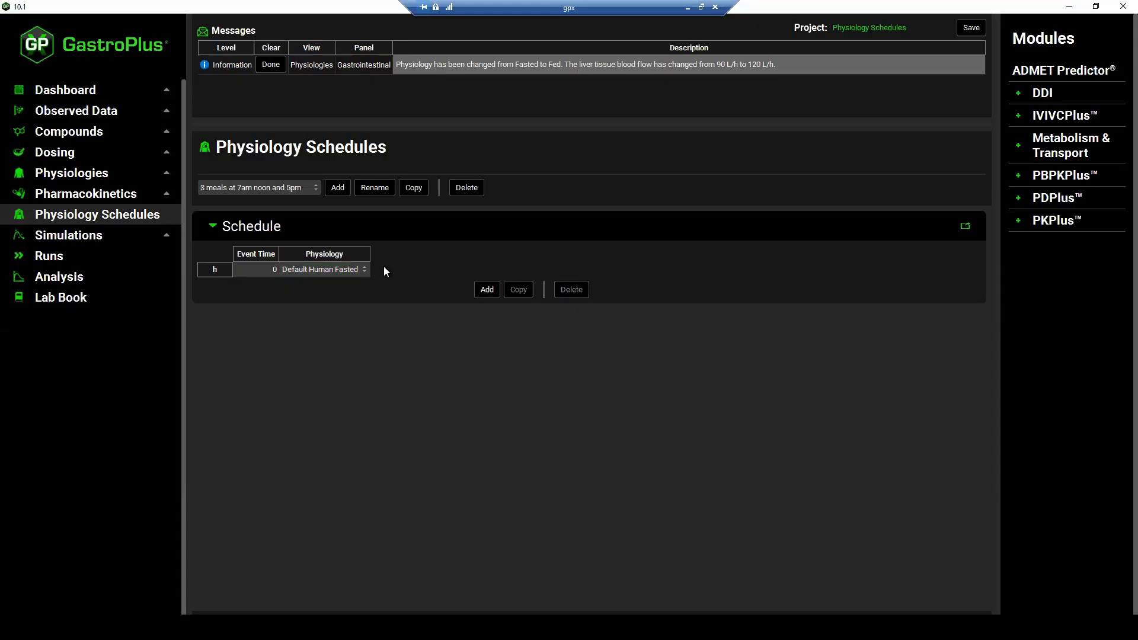
# - Add an event at 7 h to the three-meal schedule and assign it the Default Human Fed physiology
pyautogui.click(486, 291)
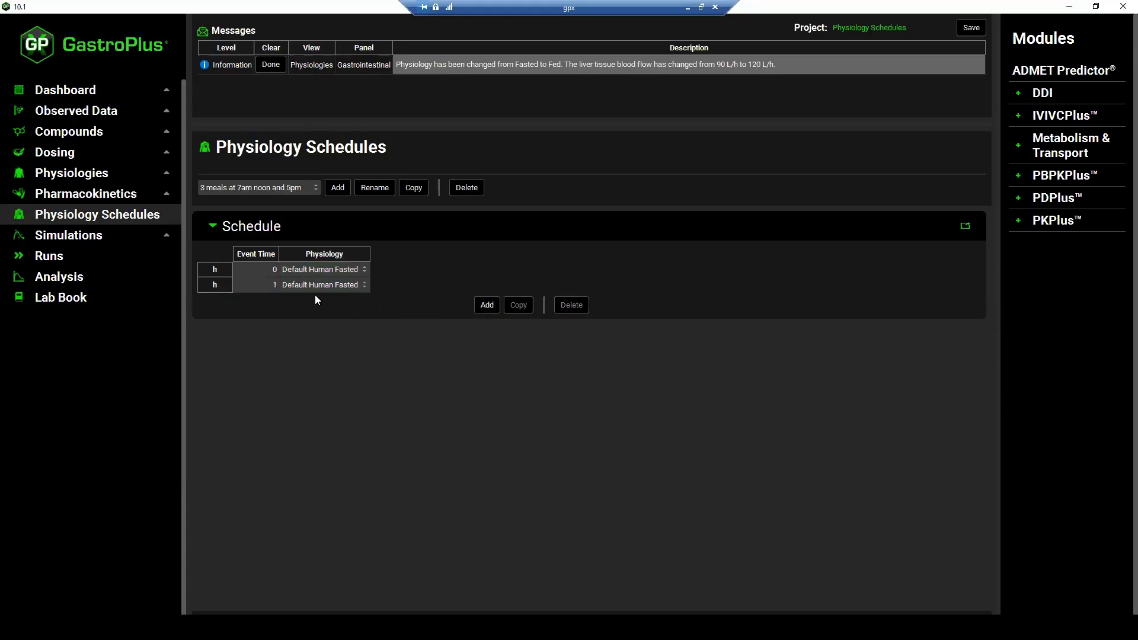
pyautogui.doubleClick(274, 284)
pyautogui.write('7')
pyautogui.press('Return')
pyautogui.click(358, 283)
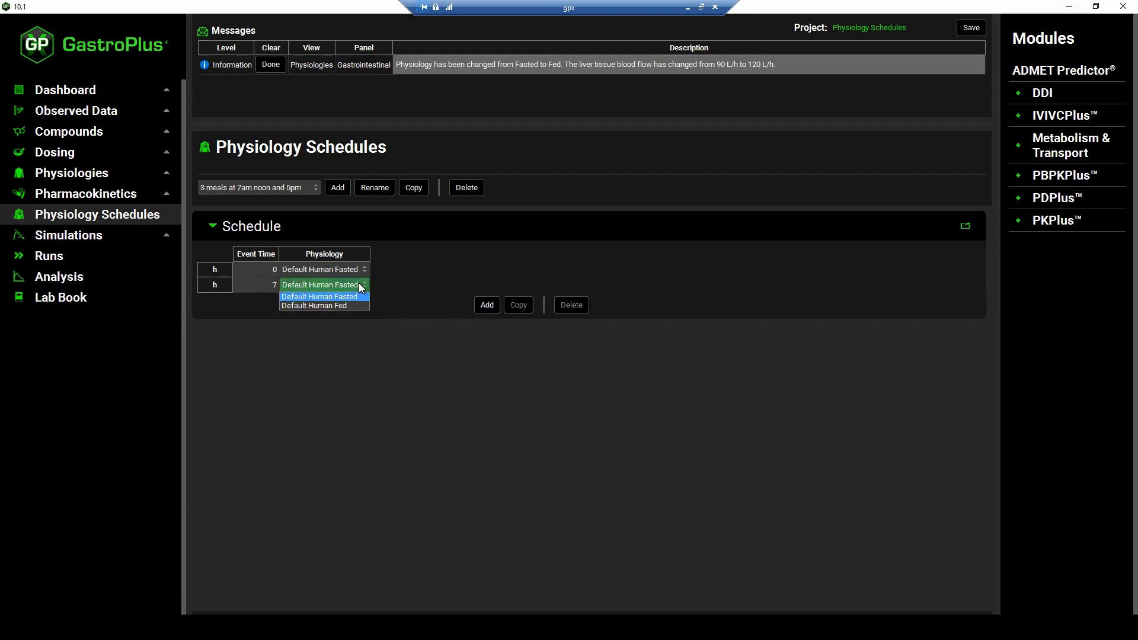
pyautogui.click(352, 305)
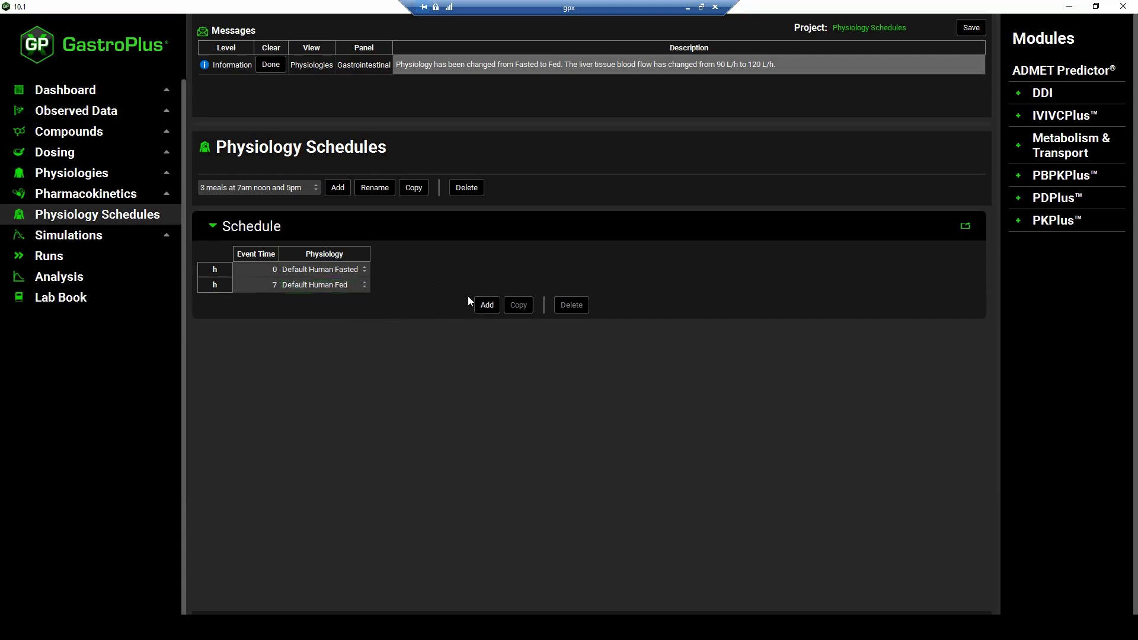
# - Add an event at 9 h to the three-meal schedule and assign it the Default Human Fasted physiology
pyautogui.click(487, 305)
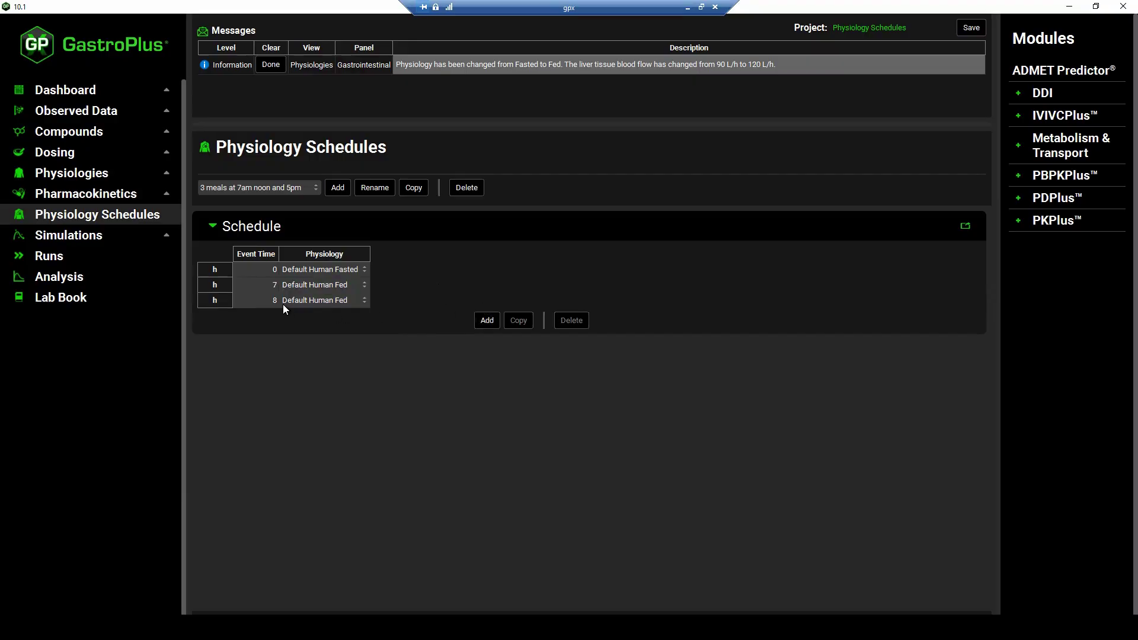
pyautogui.write('9')
pyautogui.click(349, 301)
pyautogui.click(354, 313)
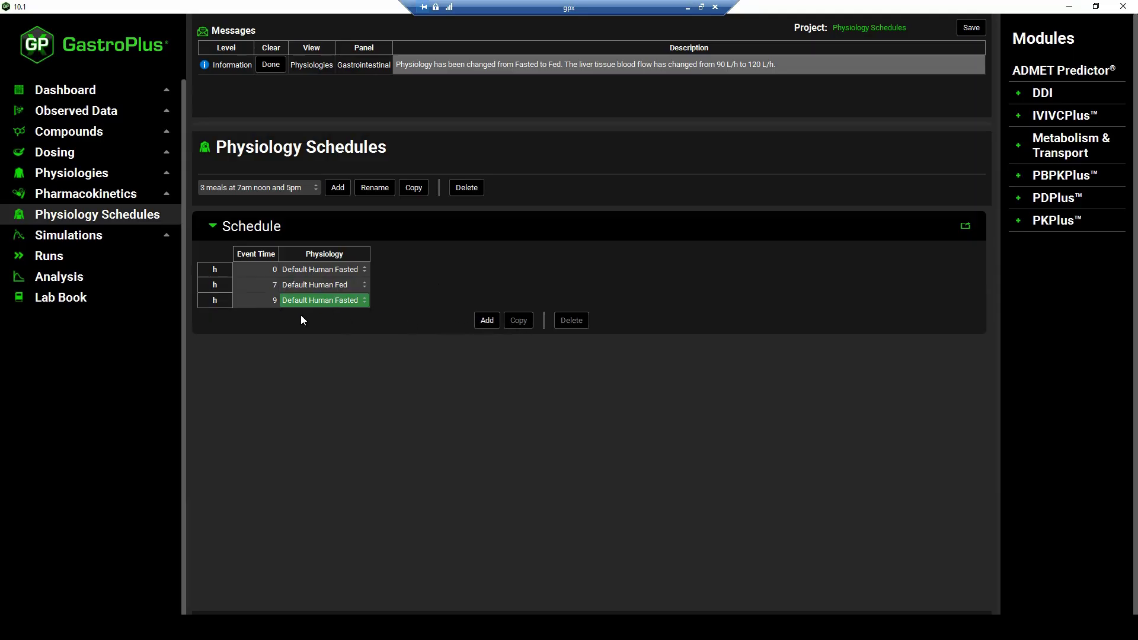
# - Duplicate the 7 h fed event and set the duplicate's event time to 12 h
pyautogui.click(261, 289)
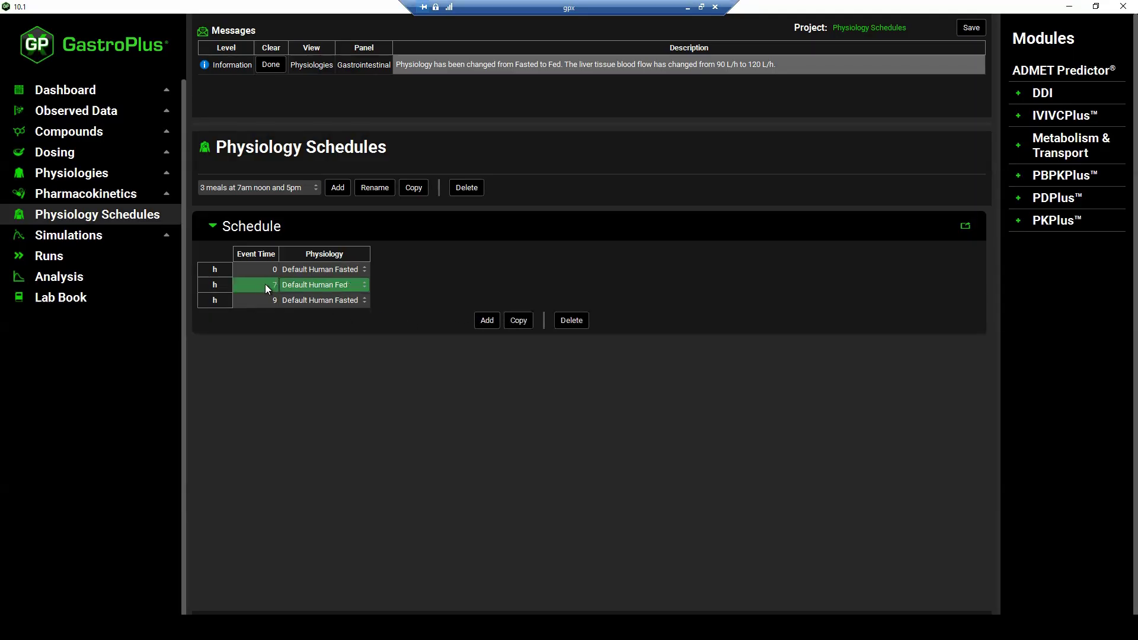
pyautogui.click(519, 321)
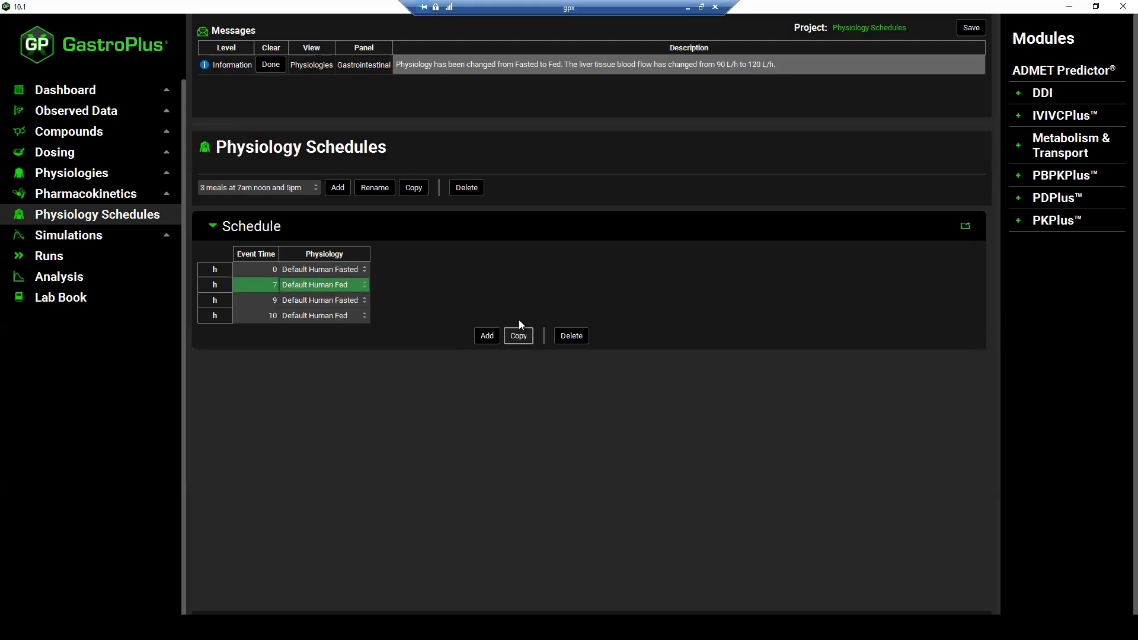
pyautogui.doubleClick(270, 317)
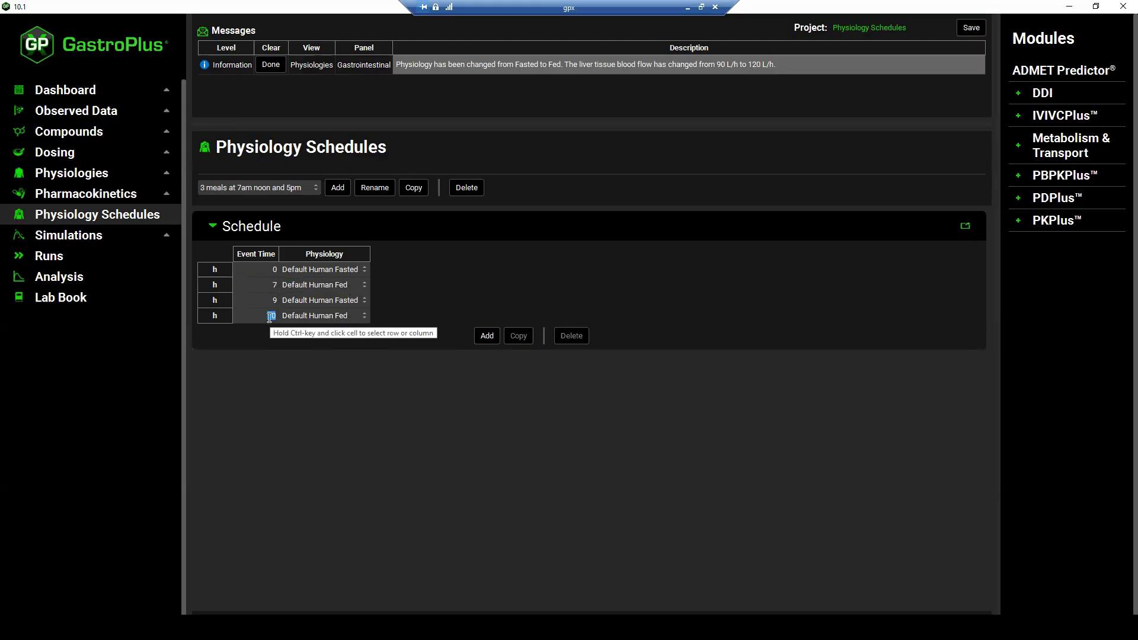
pyautogui.write('12')
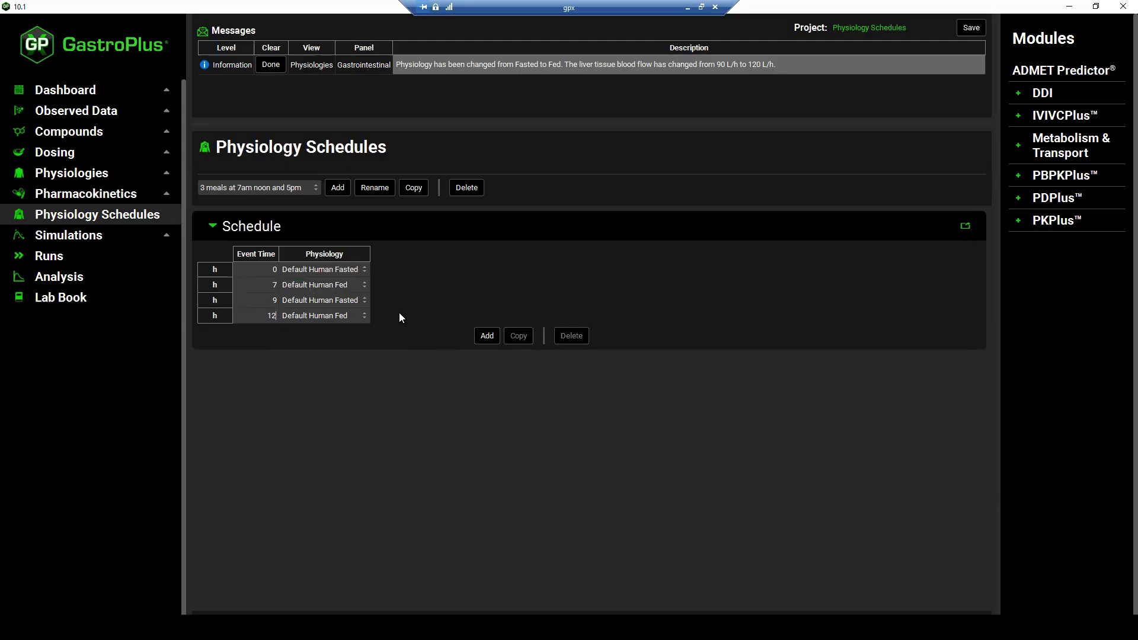
# - Duplicate the 9 h fasted event and set the duplicate's event time to 14 h
pyautogui.click(266, 301)
pyautogui.click(518, 335)
pyautogui.doubleClick(272, 330)
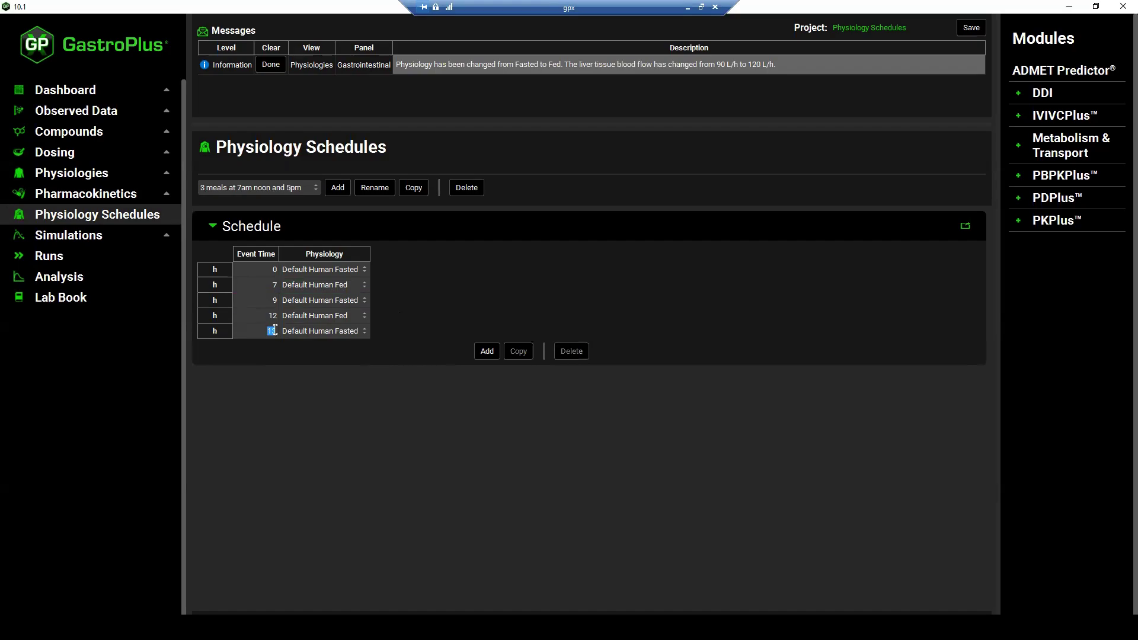
pyautogui.write('14')
# - Duplicate the 12 h fed event and set the duplicate's event time to 17 h
pyautogui.click(271, 319)
pyautogui.click(511, 350)
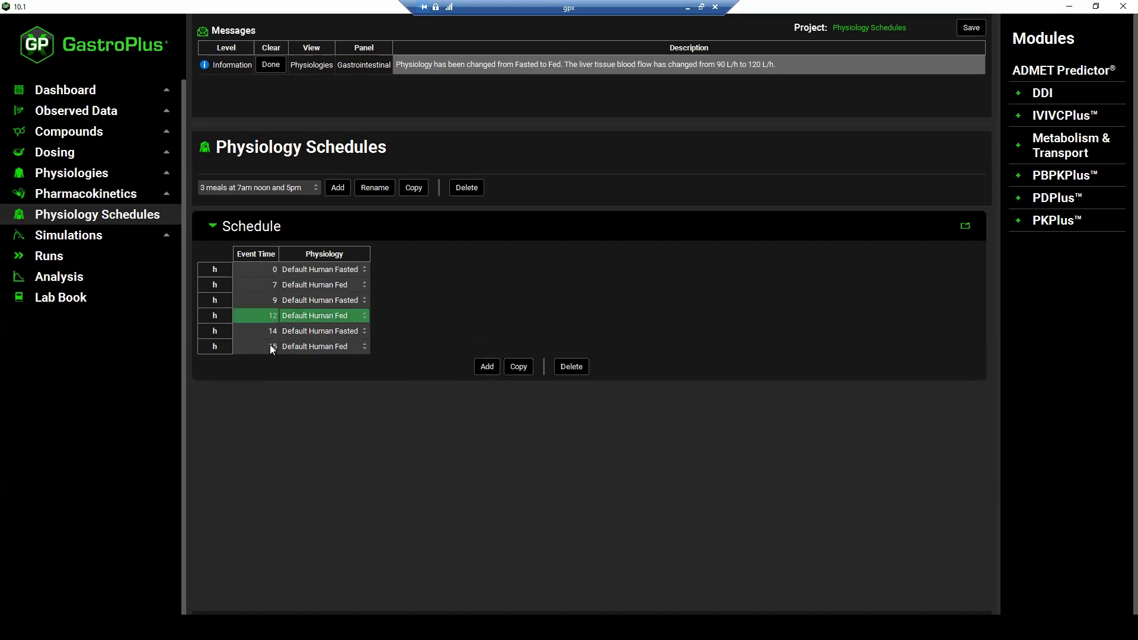
pyautogui.doubleClick(272, 346)
pyautogui.write('17')
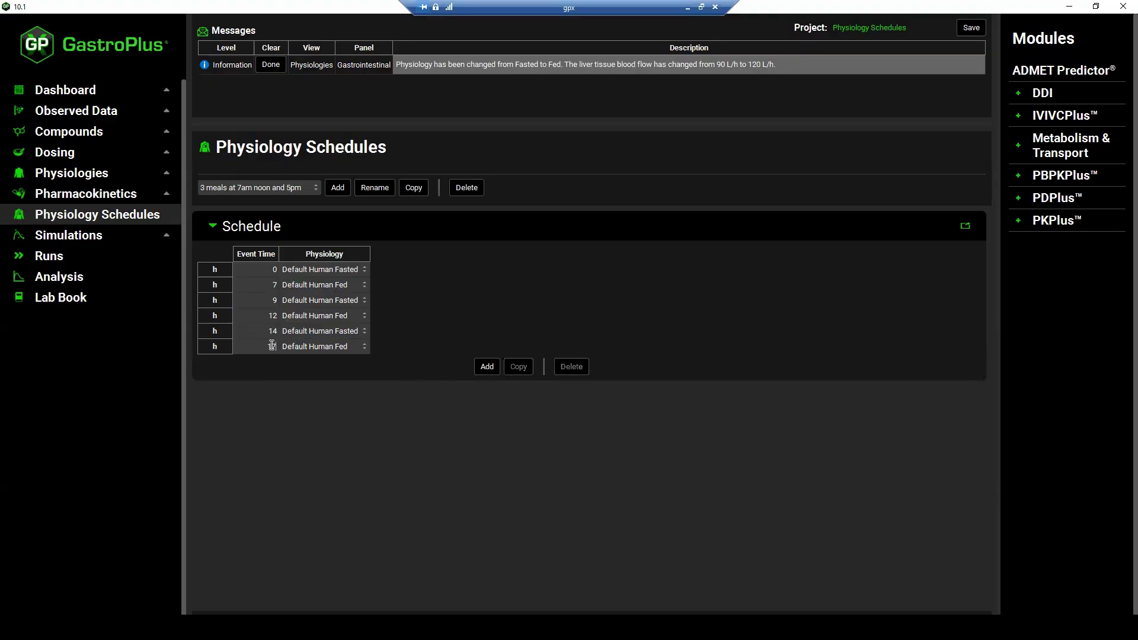
# - Duplicate the 14 h fasted event and set the duplicate's event time to 19 h
pyautogui.click(343, 331)
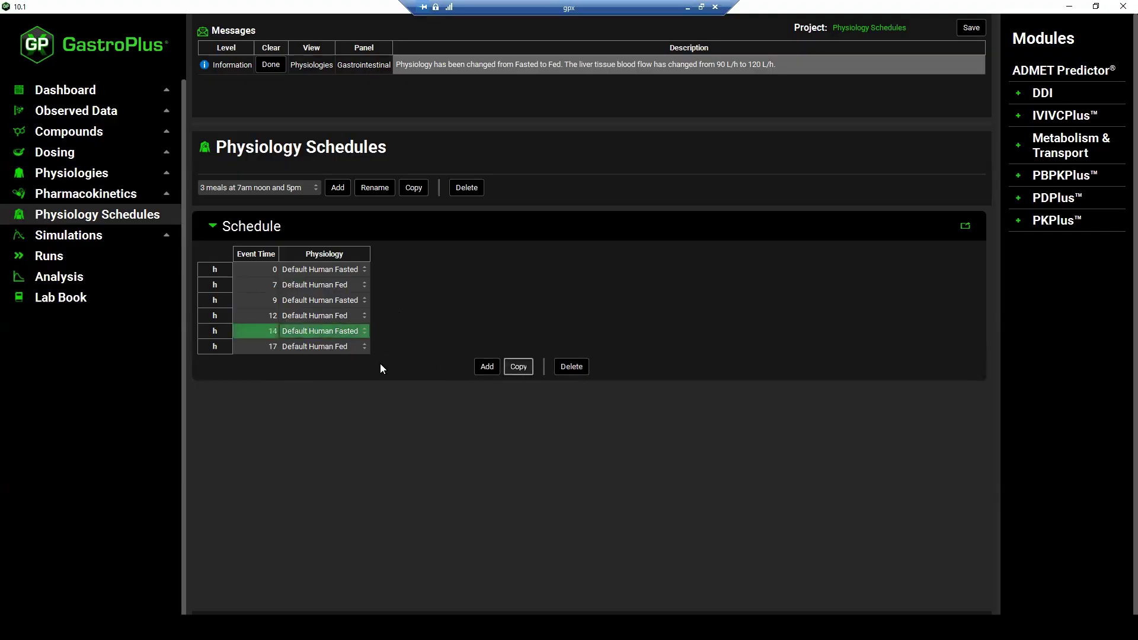
pyautogui.doubleClick(263, 362)
pyautogui.write('19')
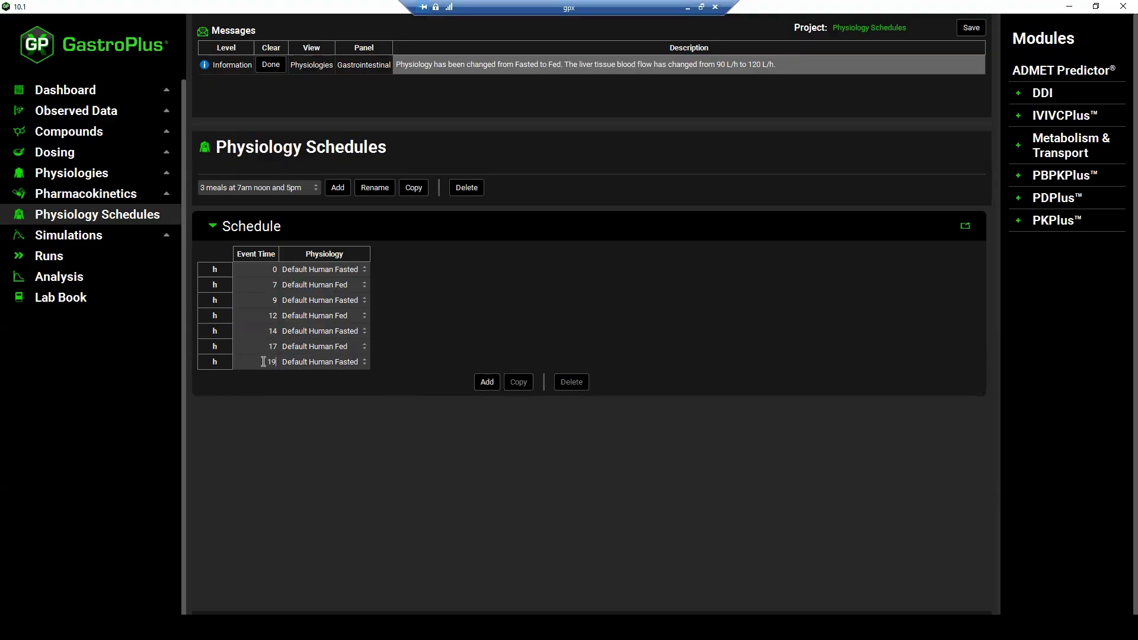
pyautogui.press('Return')
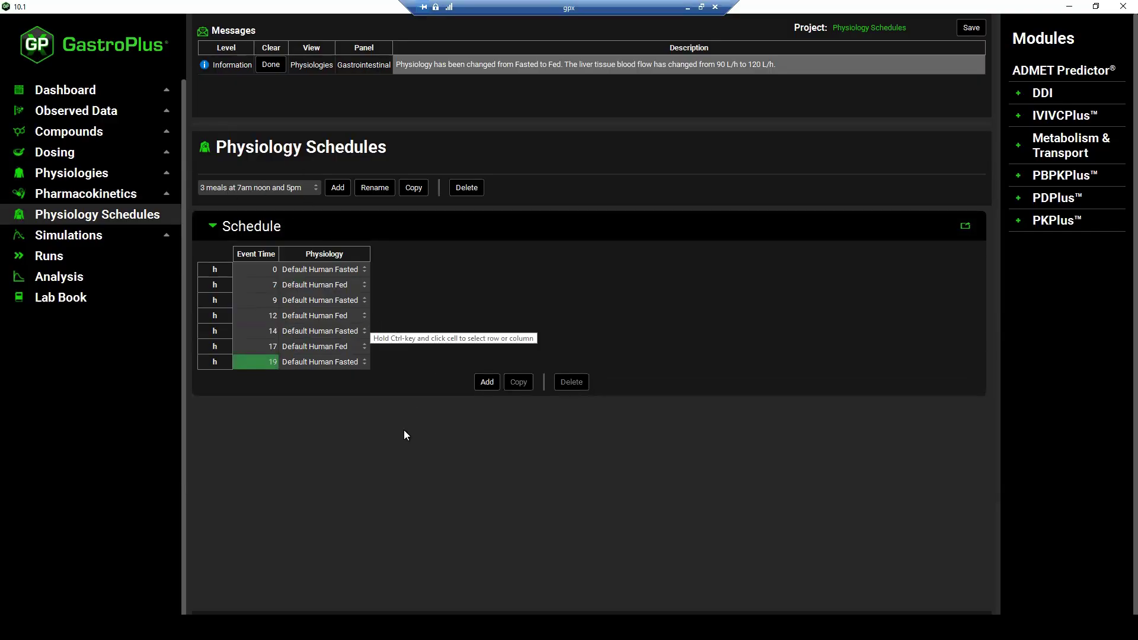
# - Add a new simulation named "Human 3 meals"
pyautogui.click(102, 240)
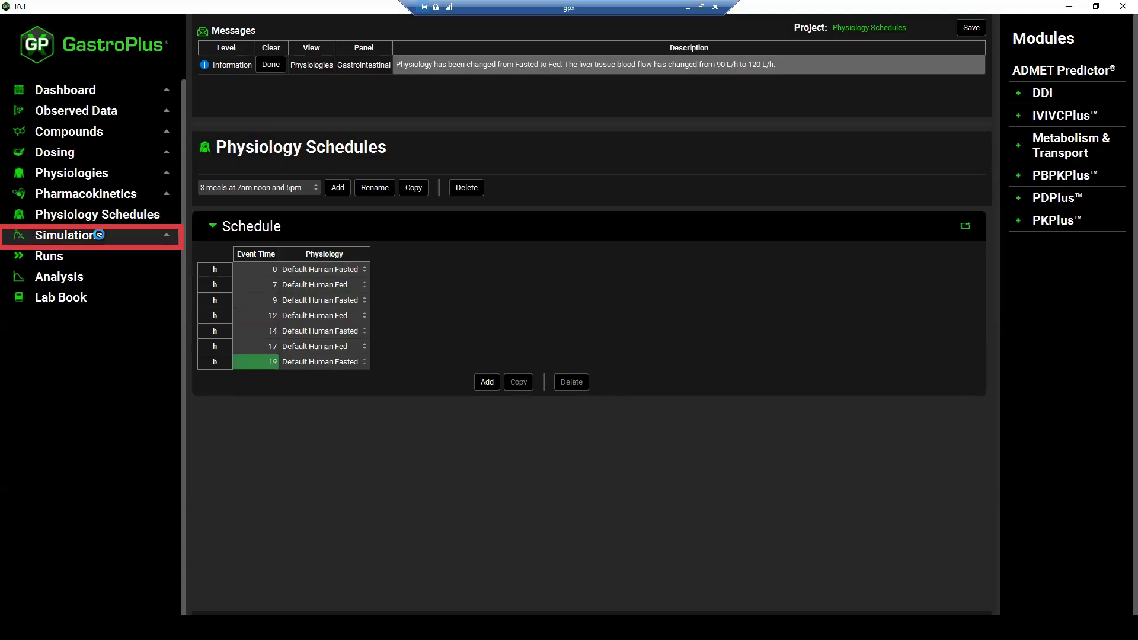
pyautogui.click(307, 182)
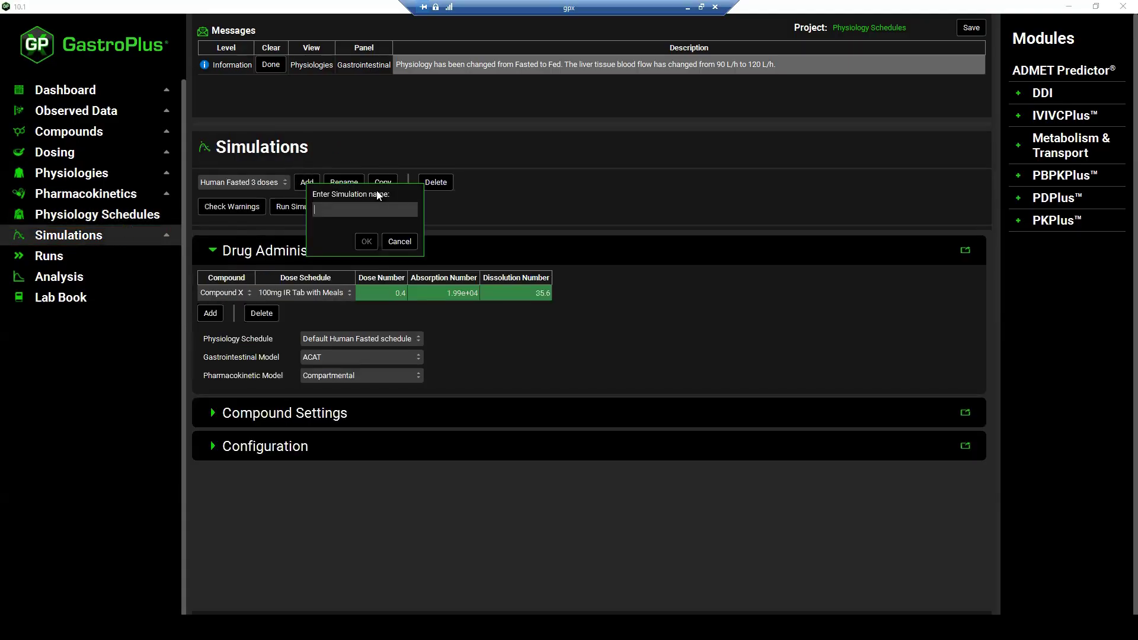
pyautogui.write('Human 3 meals')
pyautogui.click(367, 244)
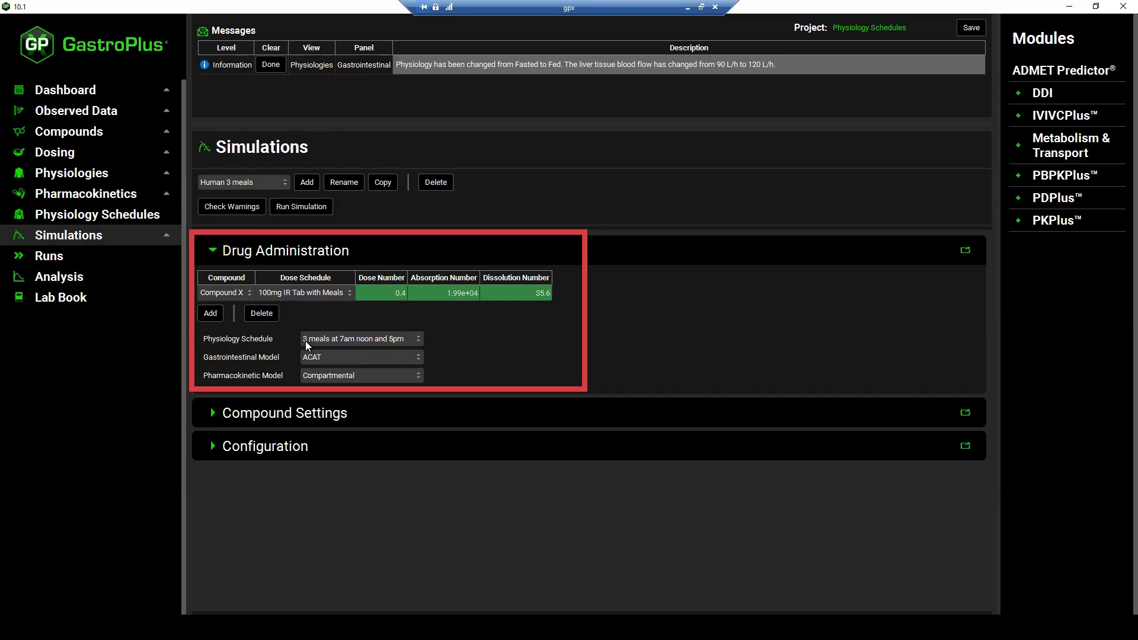
# - Select "3 meals at 7am noon and 5pm" as the physiology schedule of the Human 3 meals simulation
pyautogui.click(379, 339)
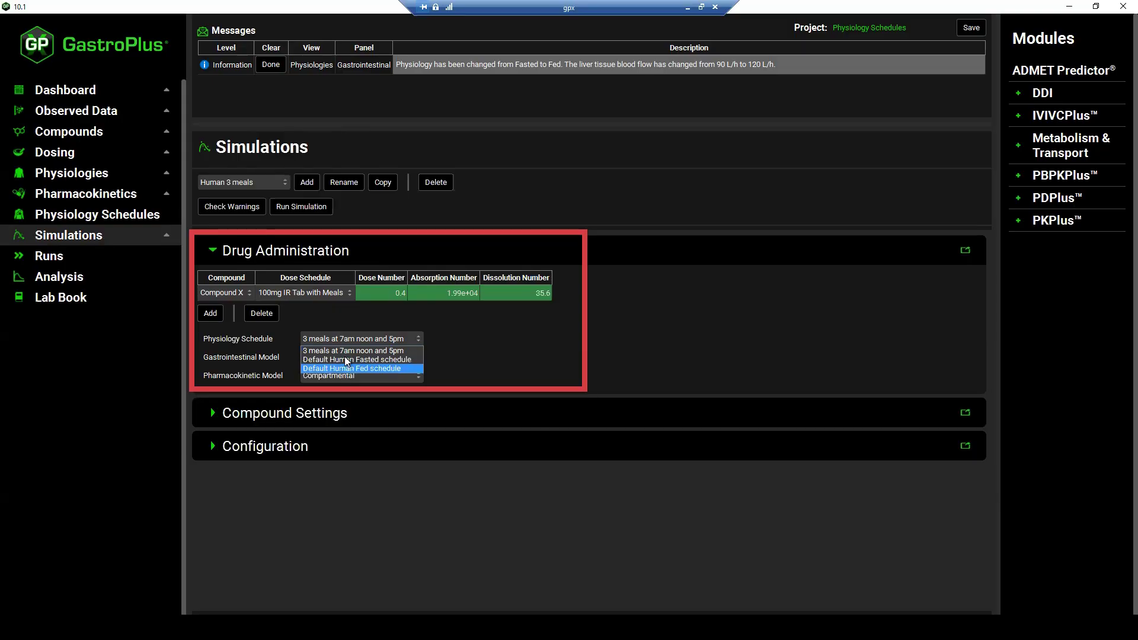
pyautogui.click(329, 350)
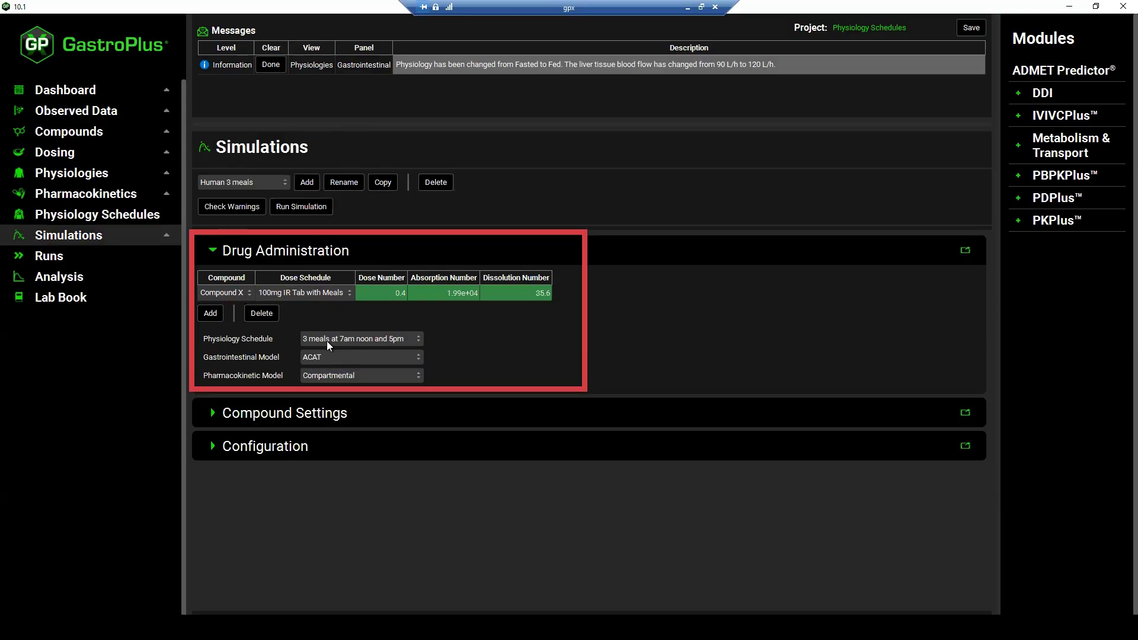
pyautogui.click(363, 340)
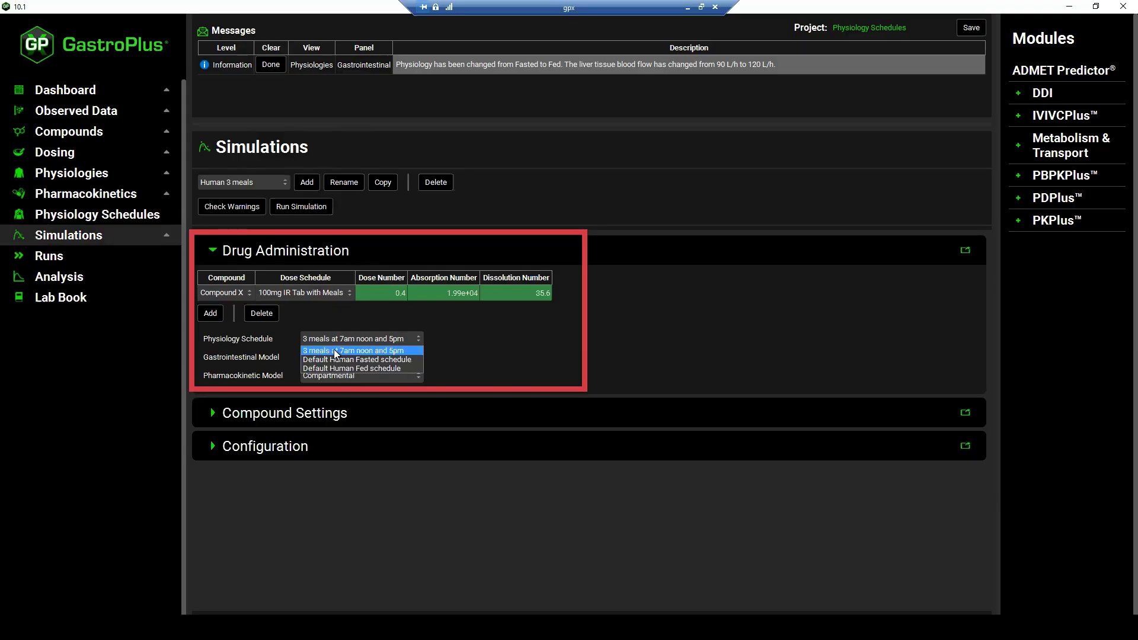
pyautogui.click(374, 351)
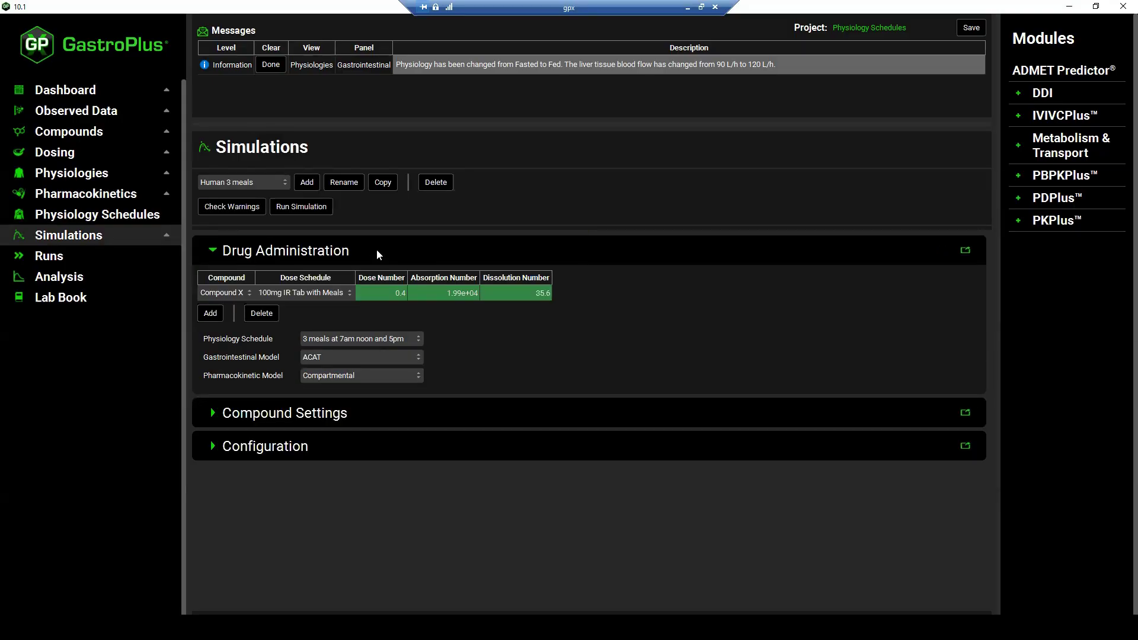
# - Run the Human 3 meals simulation and overlay the Human Fasted 3 doses results on its CpTime plot
pyautogui.click(309, 207)
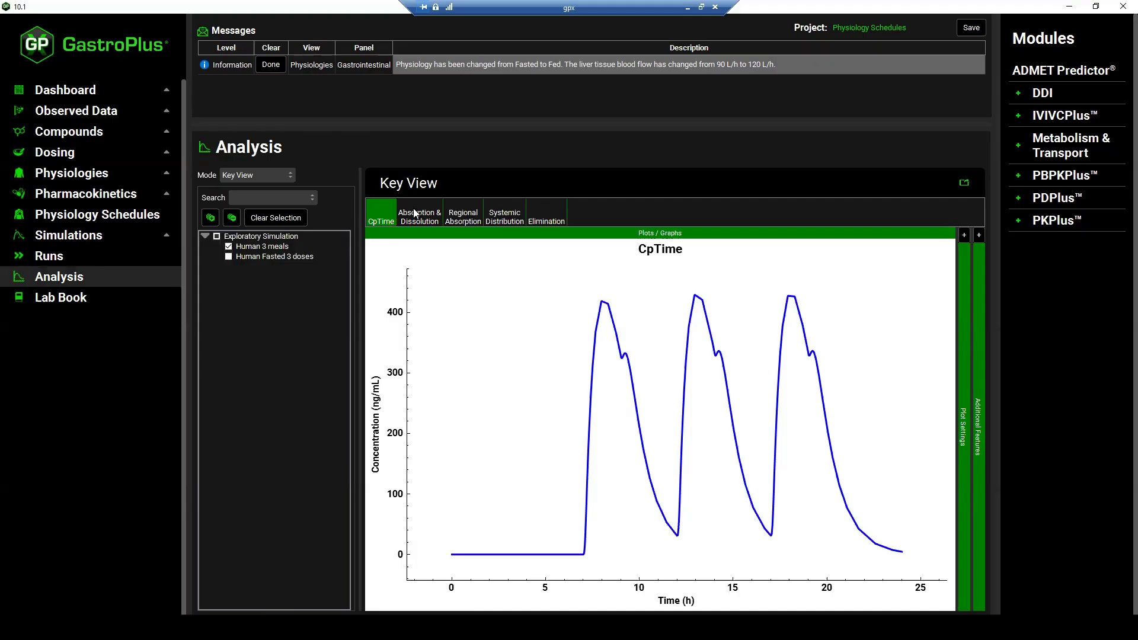
pyautogui.click(228, 256)
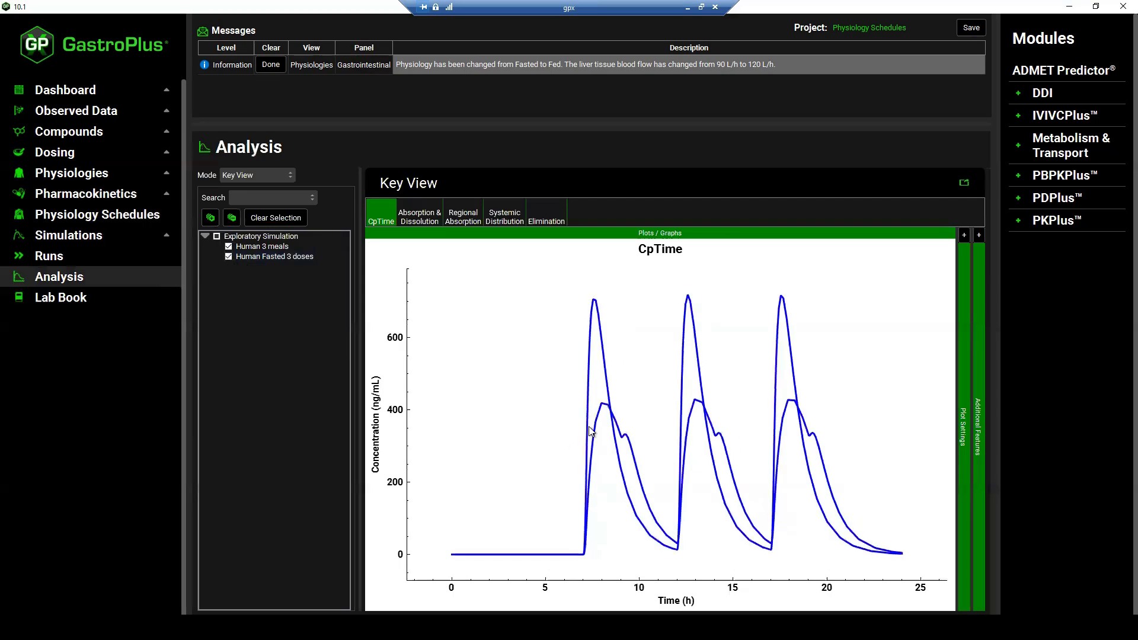